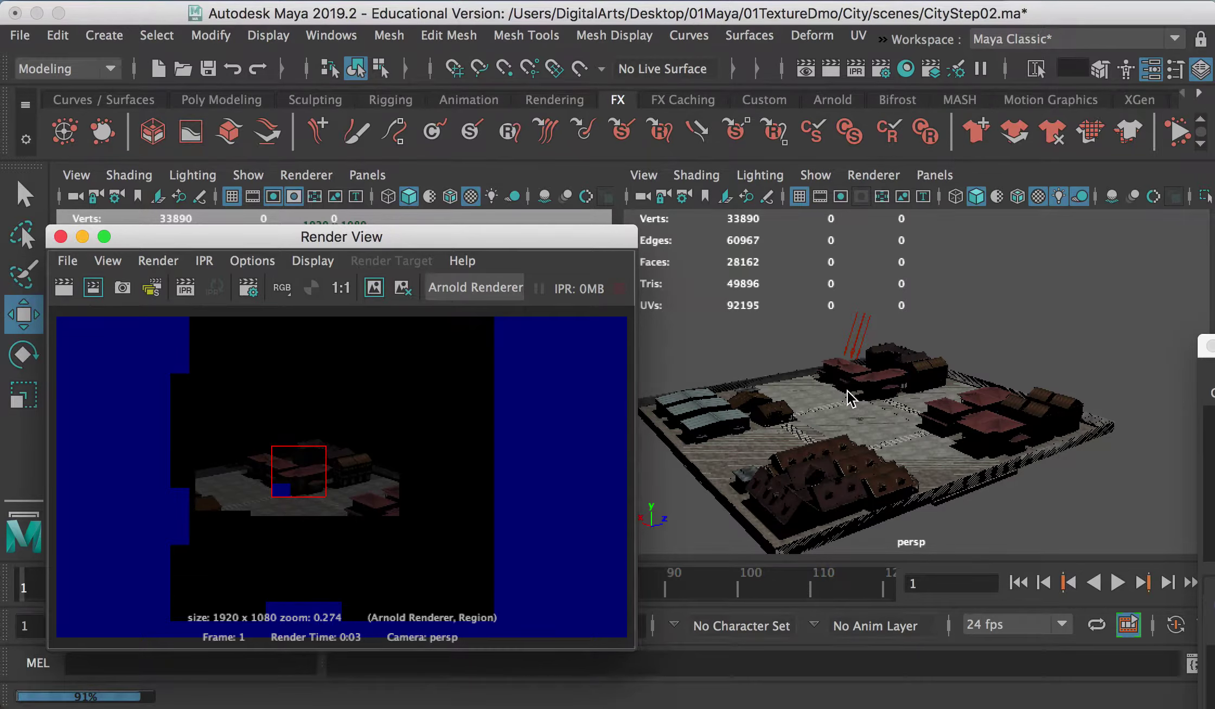
- Create a point light at the scene's centre and raise it about 106 cm above the ground
click(115, 36)
mouse_move(144, 155)
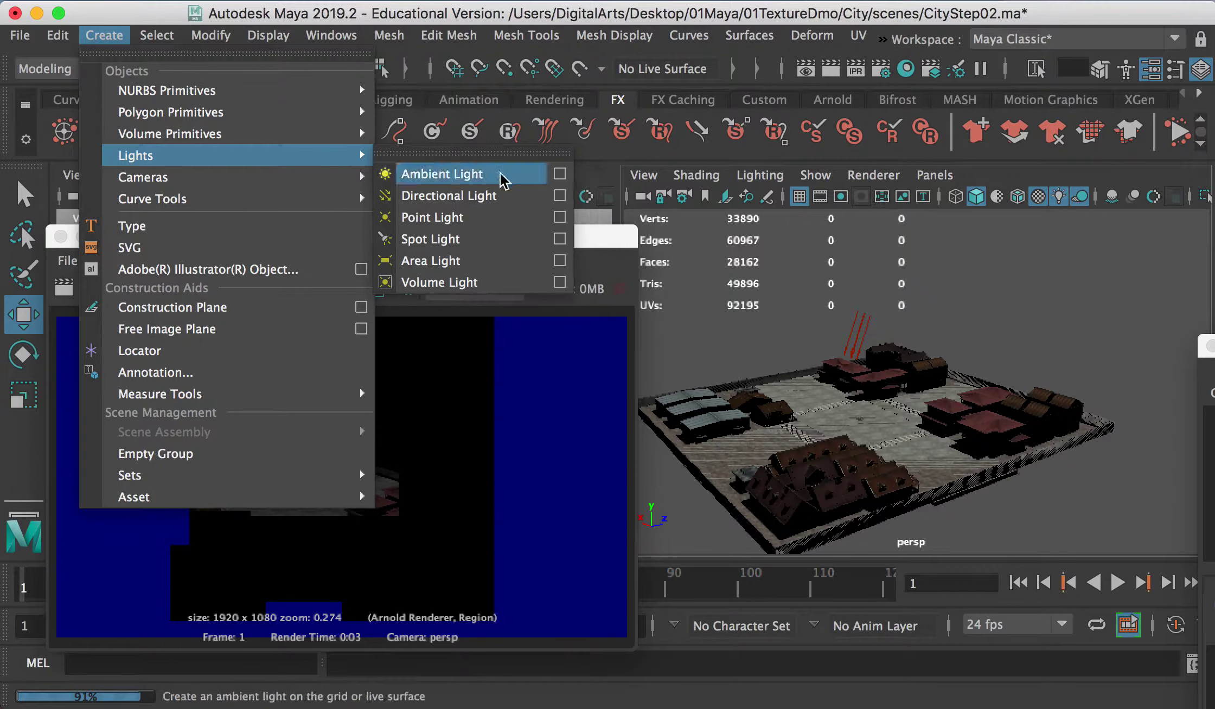
click(428, 218)
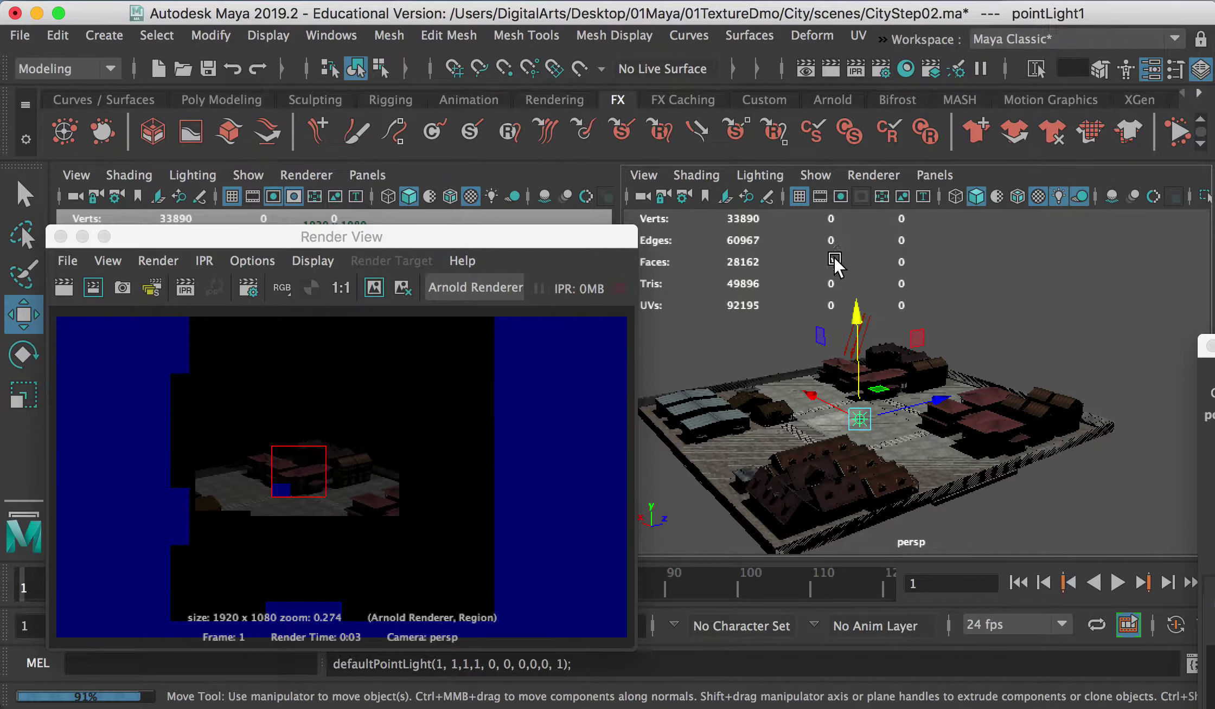
drag(856, 316, 857, 292)
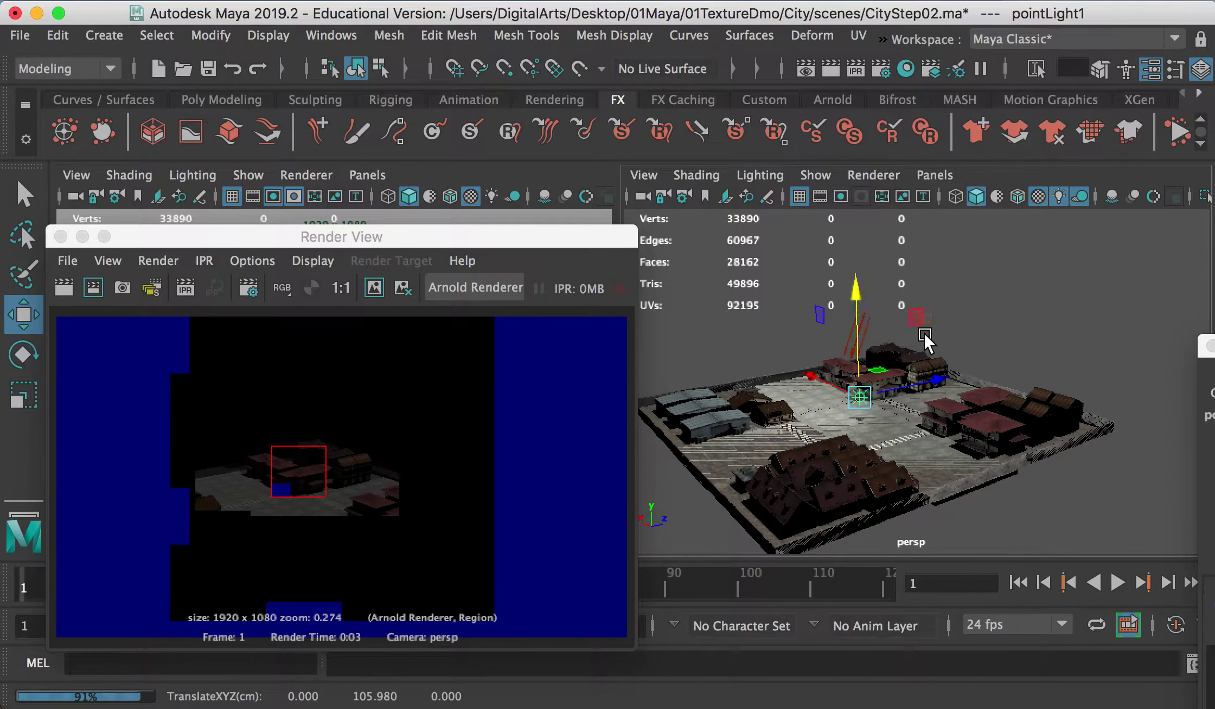
- Move the point light to about 146 cm high and about 121 cm along Z, toward the red-roofed houses
alt+drag(901, 360, 878, 337)
alt+right_drag(879, 337, 814, 336)
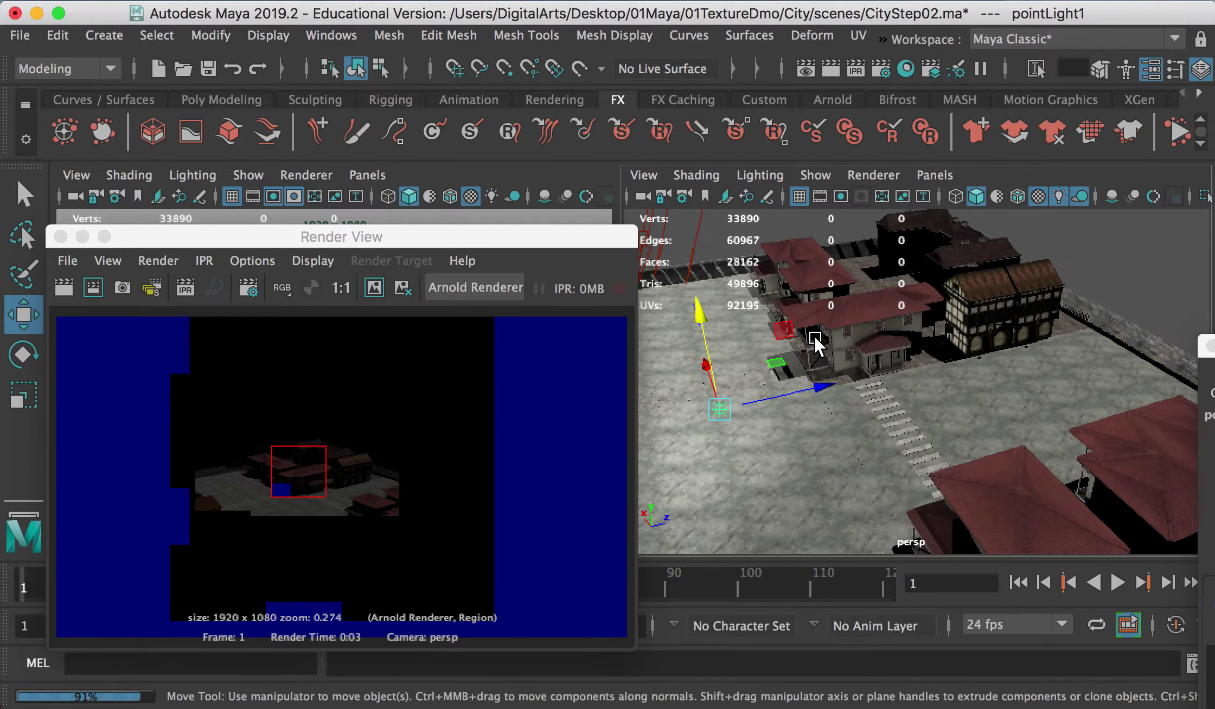
alt+drag(814, 336, 882, 381)
drag(796, 295, 794, 263)
drag(878, 347, 874, 348)
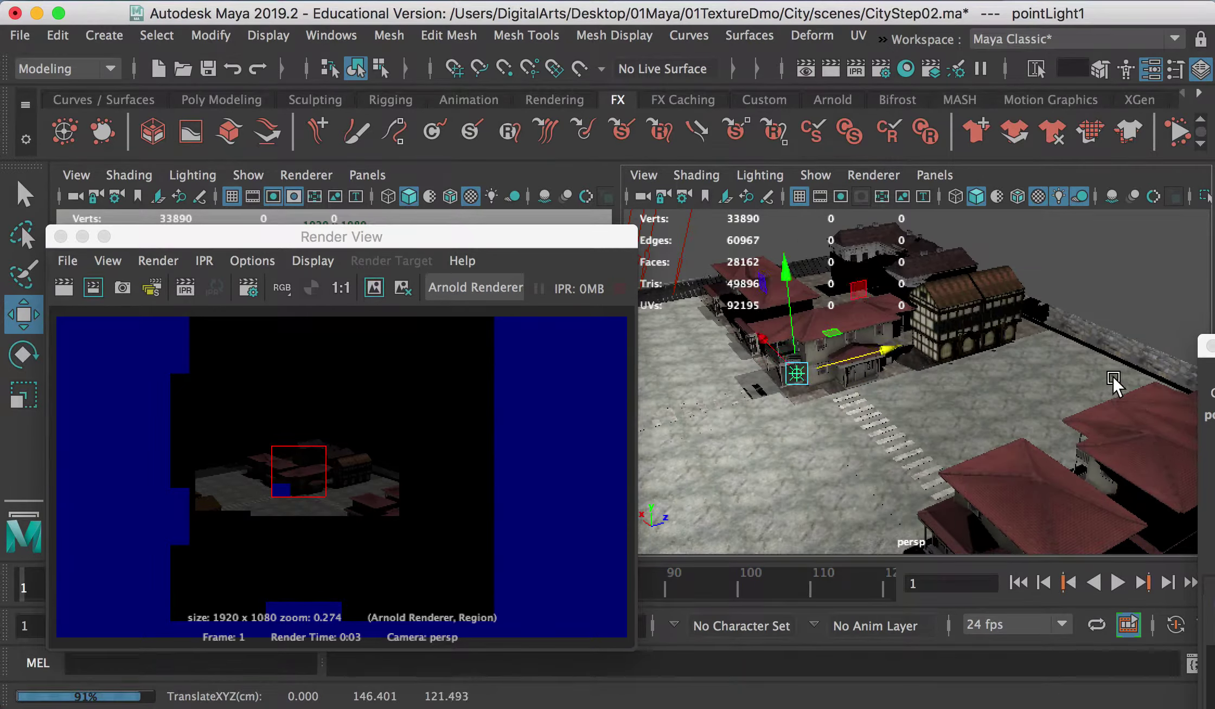
- Render the city from camera1 in the Render View and stop the render before it completes
drag(362, 237, 442, 269)
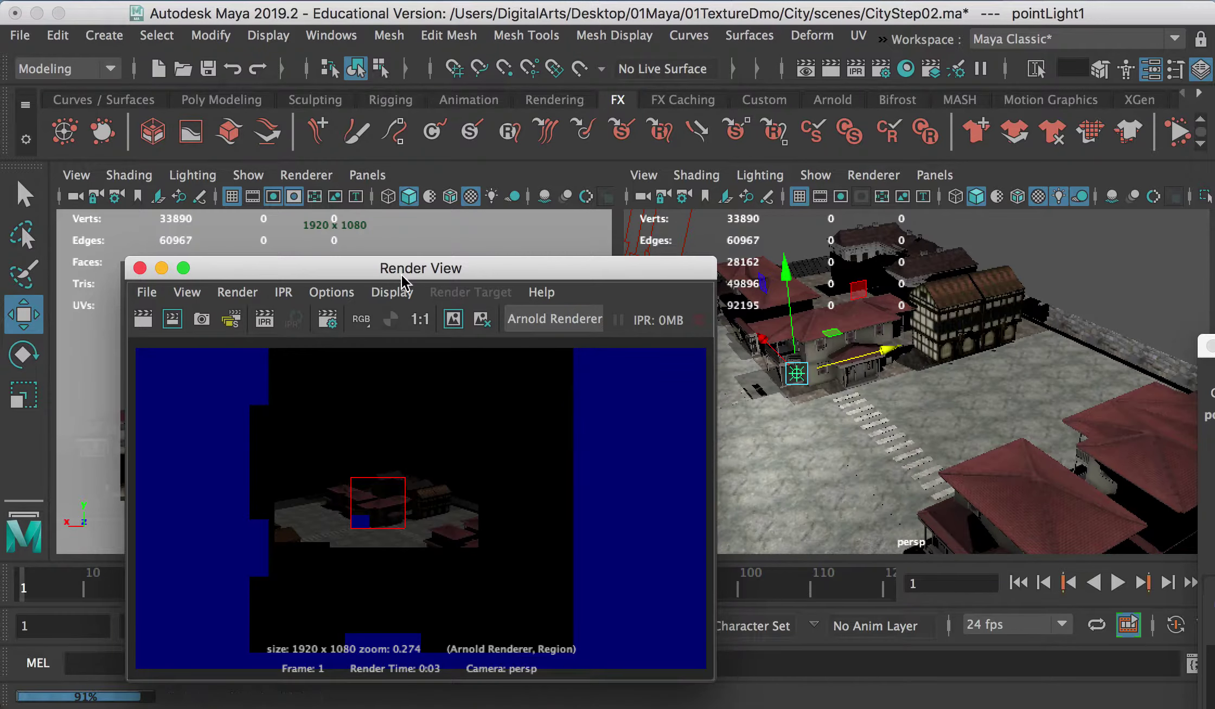
drag(494, 276, 923, 348)
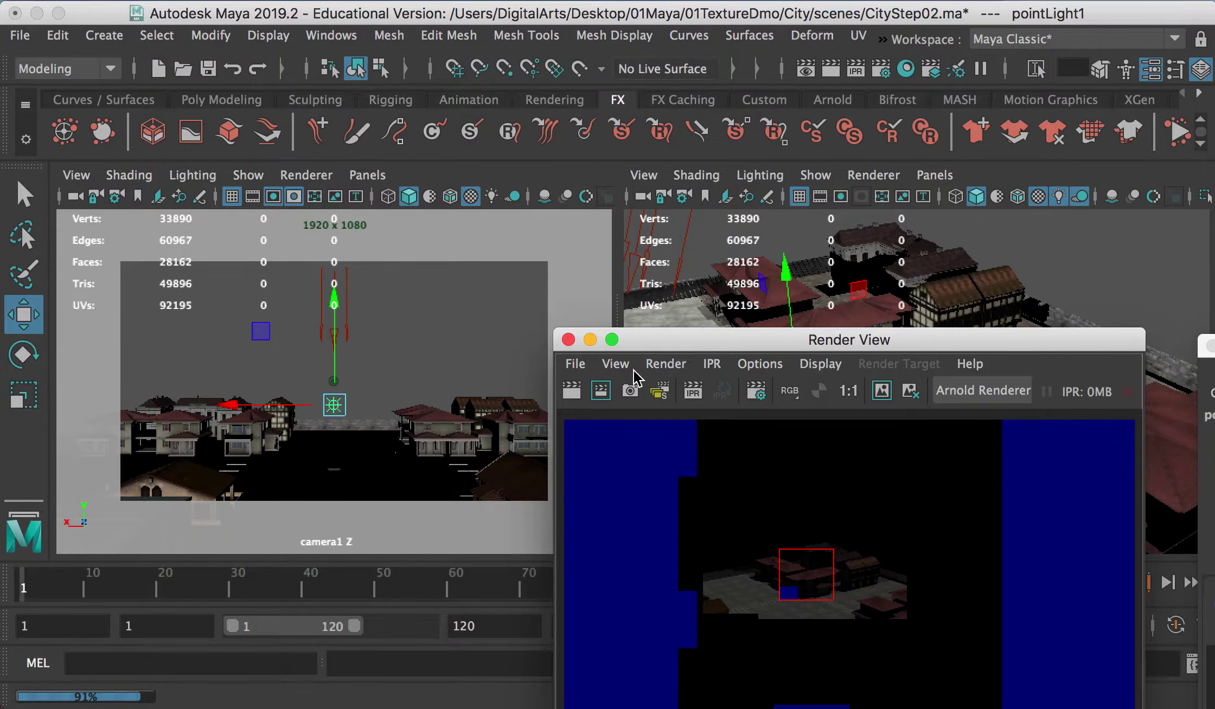
click(761, 369)
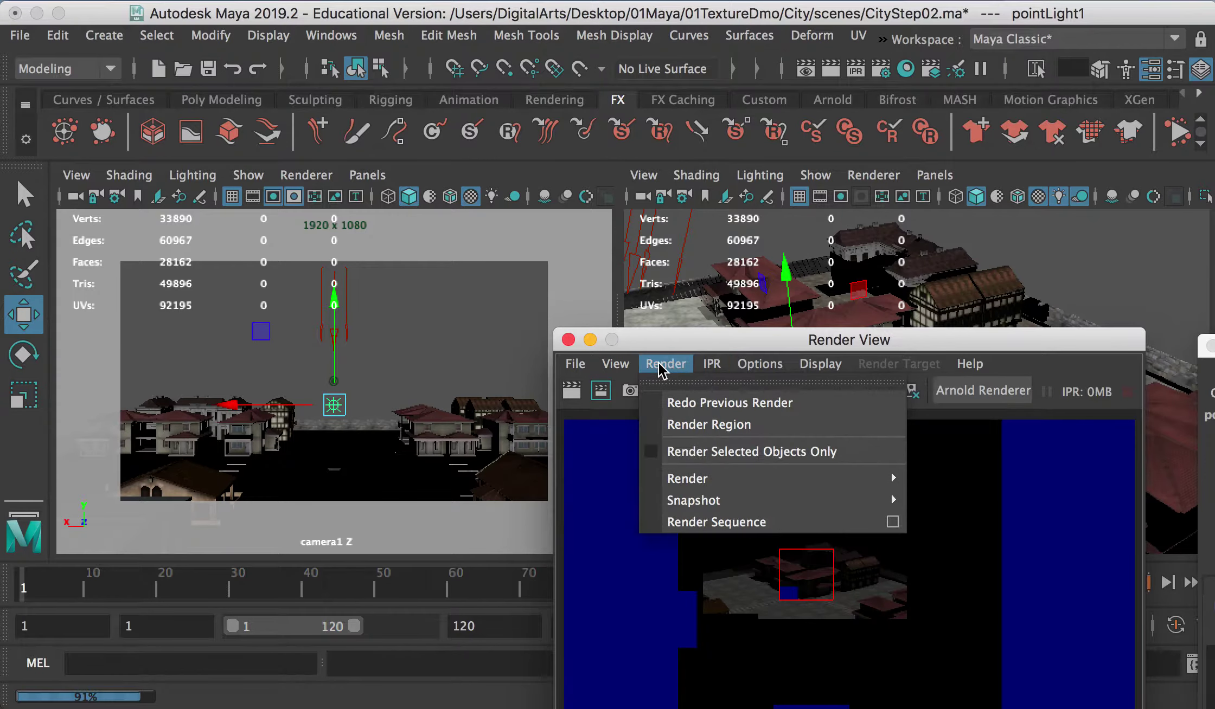
mouse_move(705, 480)
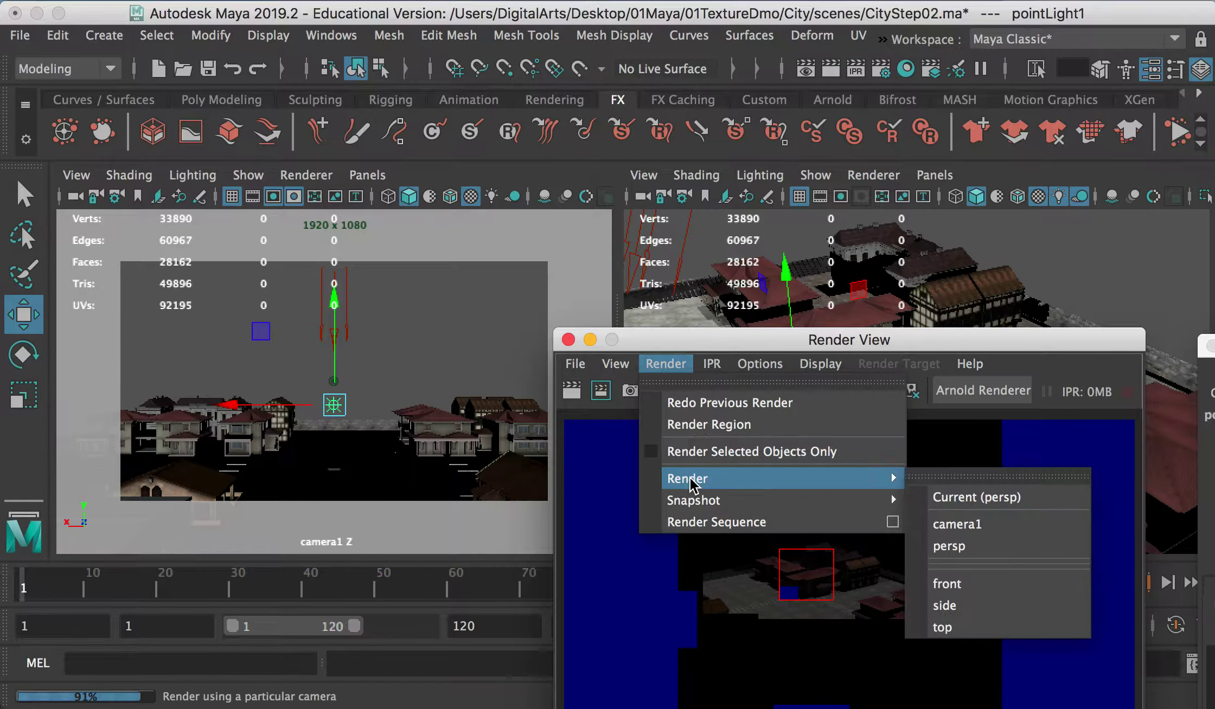
click(995, 527)
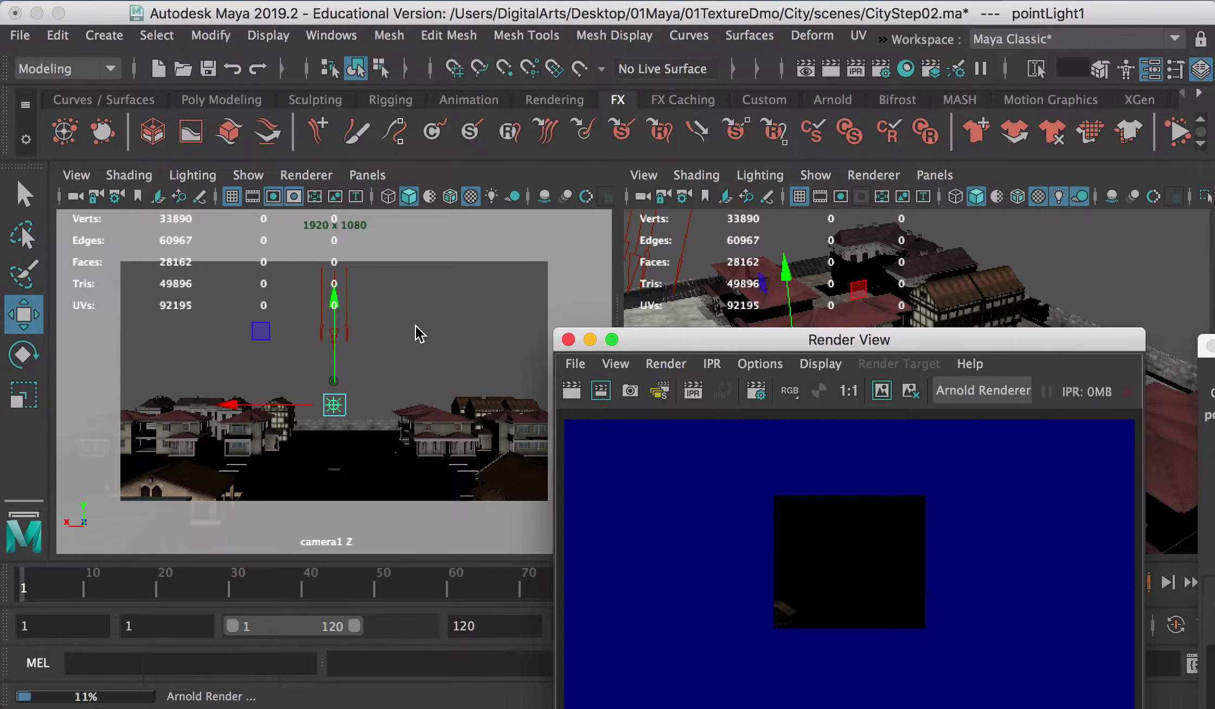
drag(810, 345, 700, 278)
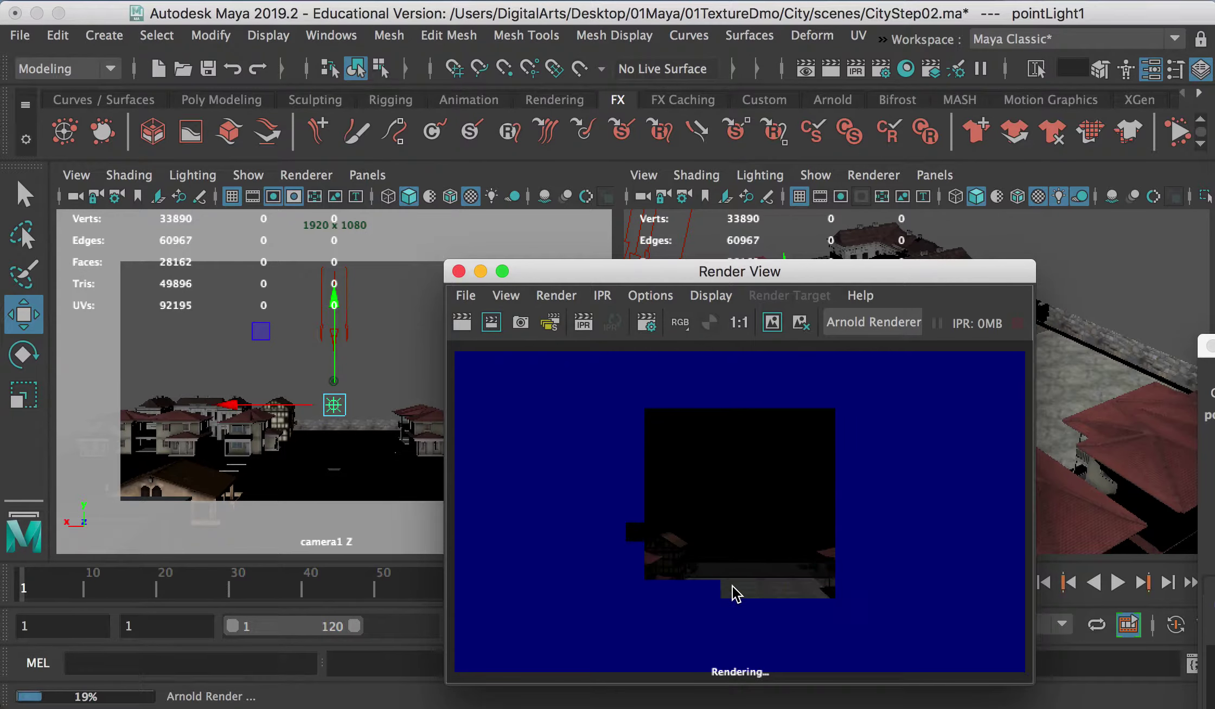
drag(775, 276, 440, 257)
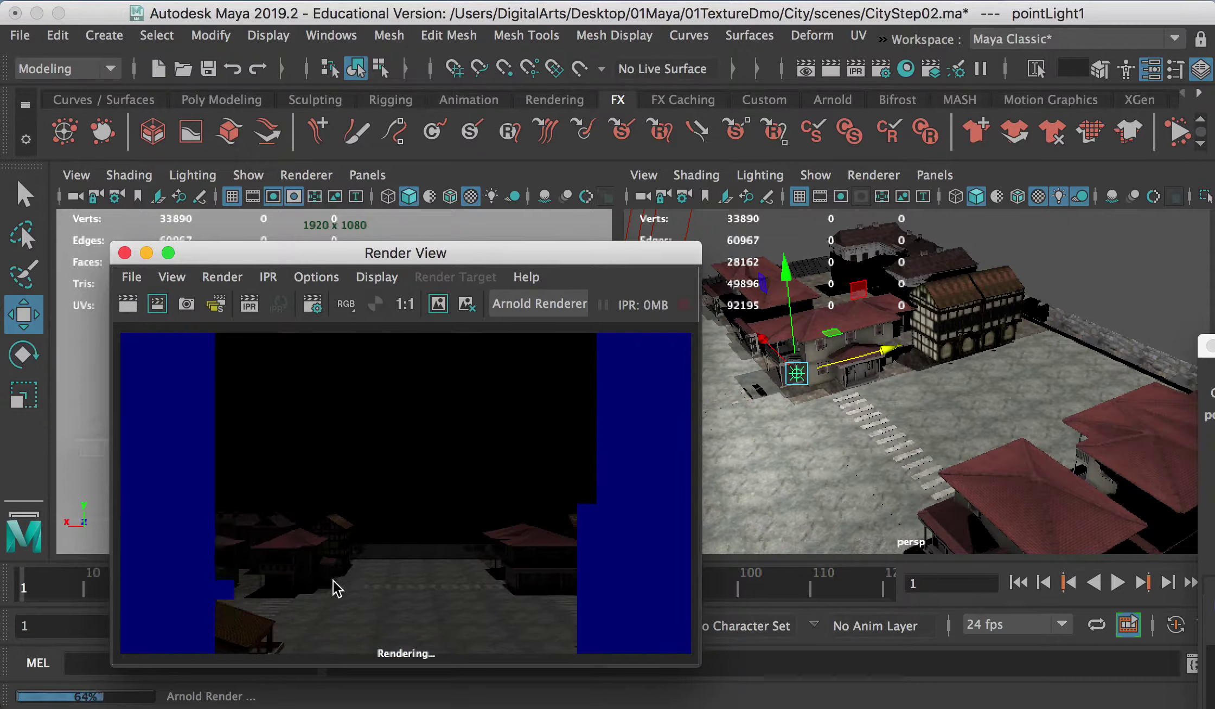
key(Escape)
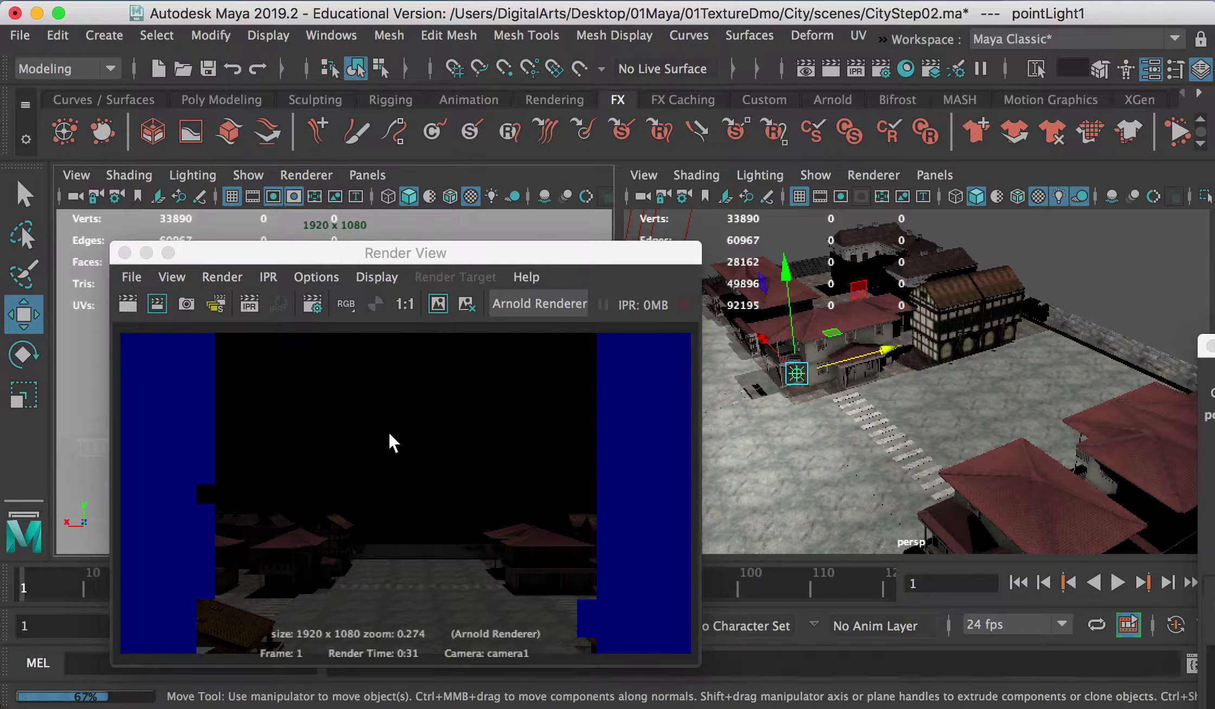
- Shift the point light along X and Z to the red-roofed house by the crosswalk and lower it toward the ground
drag(383, 260, 535, 537)
alt+drag(787, 320, 746, 309)
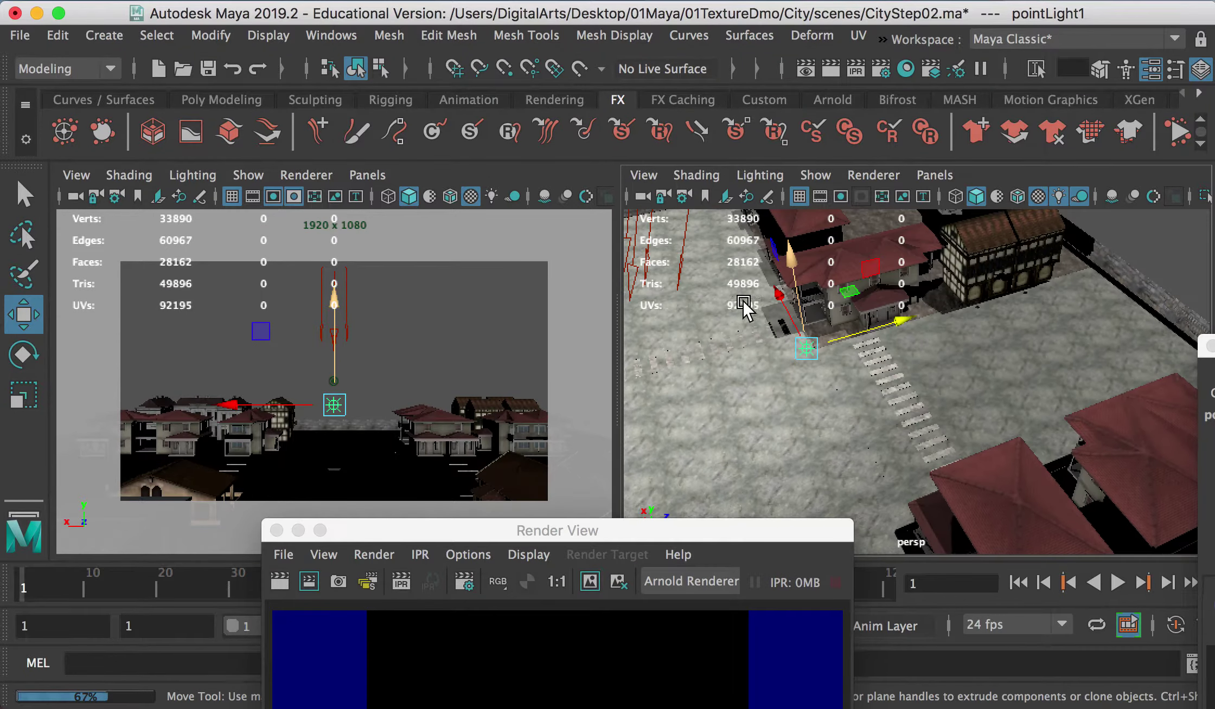
alt+right_drag(746, 309, 854, 342)
alt+middle_drag(854, 342, 905, 410)
drag(754, 335, 783, 350)
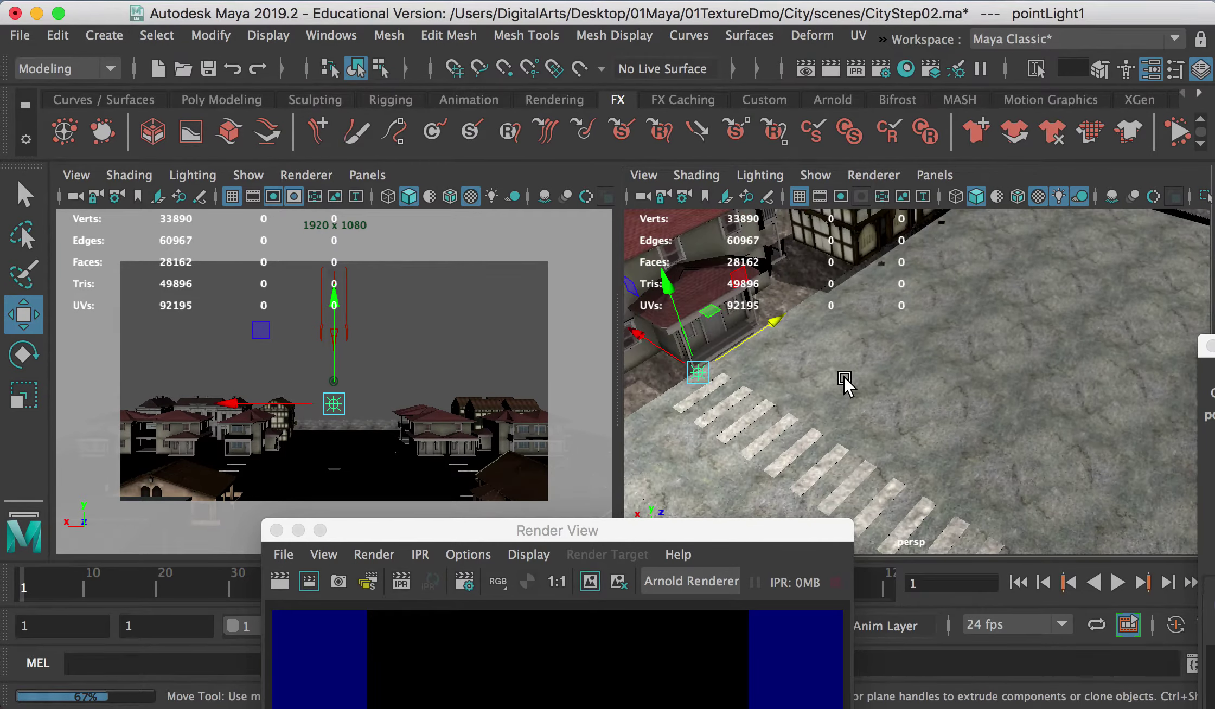
alt+right_drag(976, 414, 835, 373)
drag(770, 351, 713, 332)
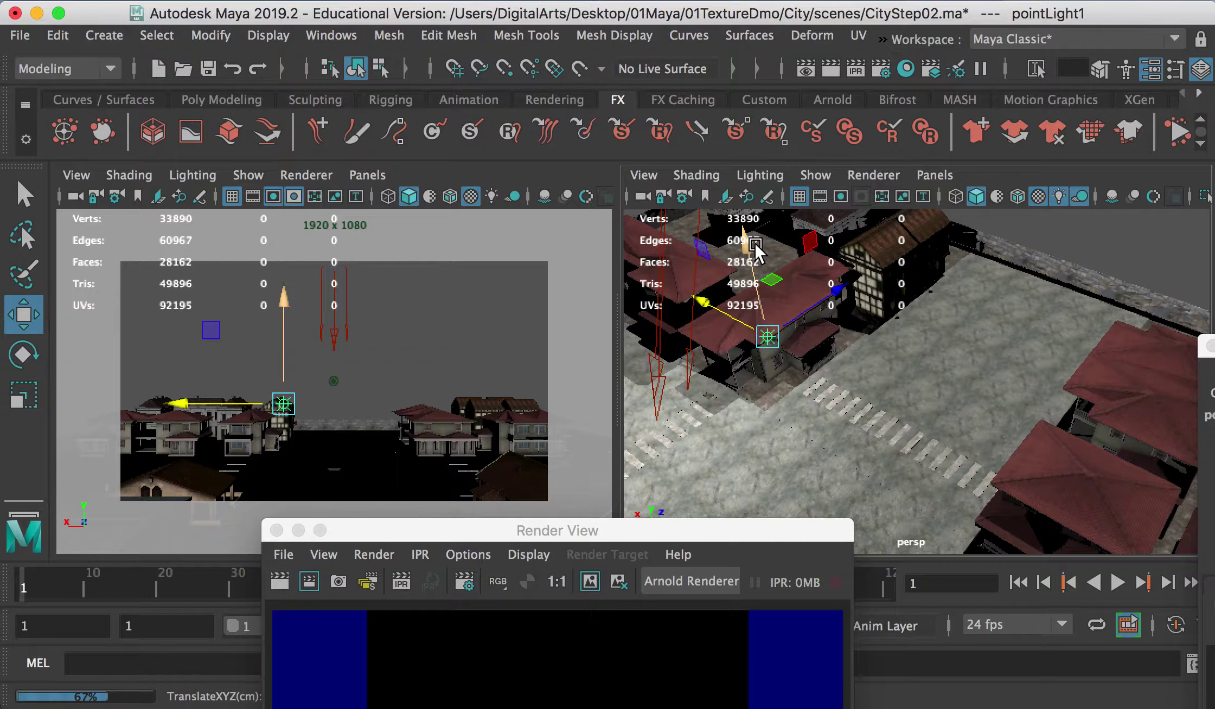
drag(756, 247, 758, 288)
drag(842, 315, 838, 317)
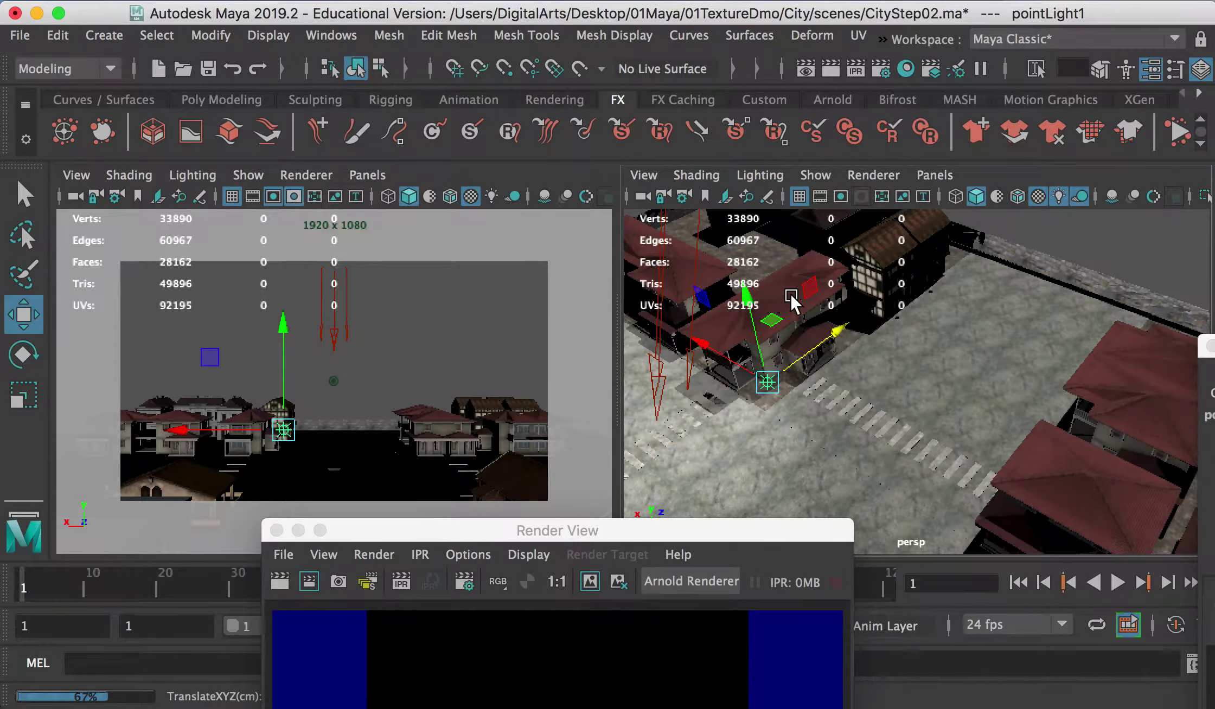
- Render only a region around the red-roofed house near the point light in the camera1 image
click(557, 656)
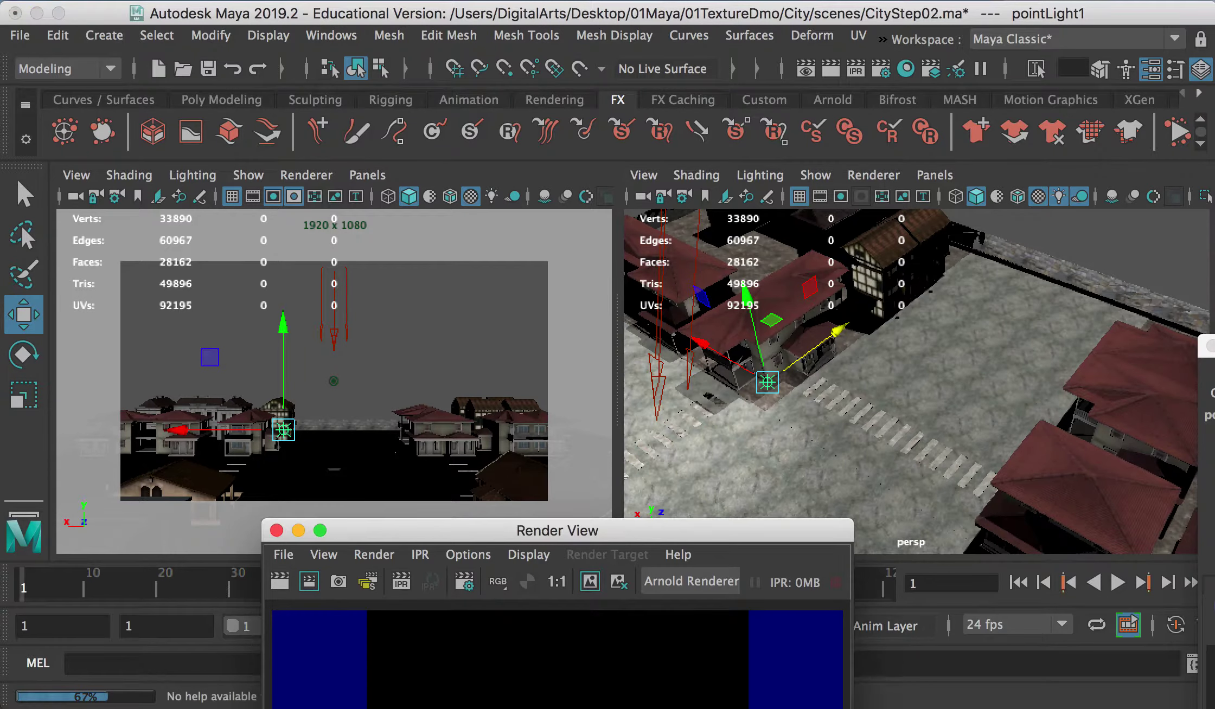
drag(474, 531, 514, 248)
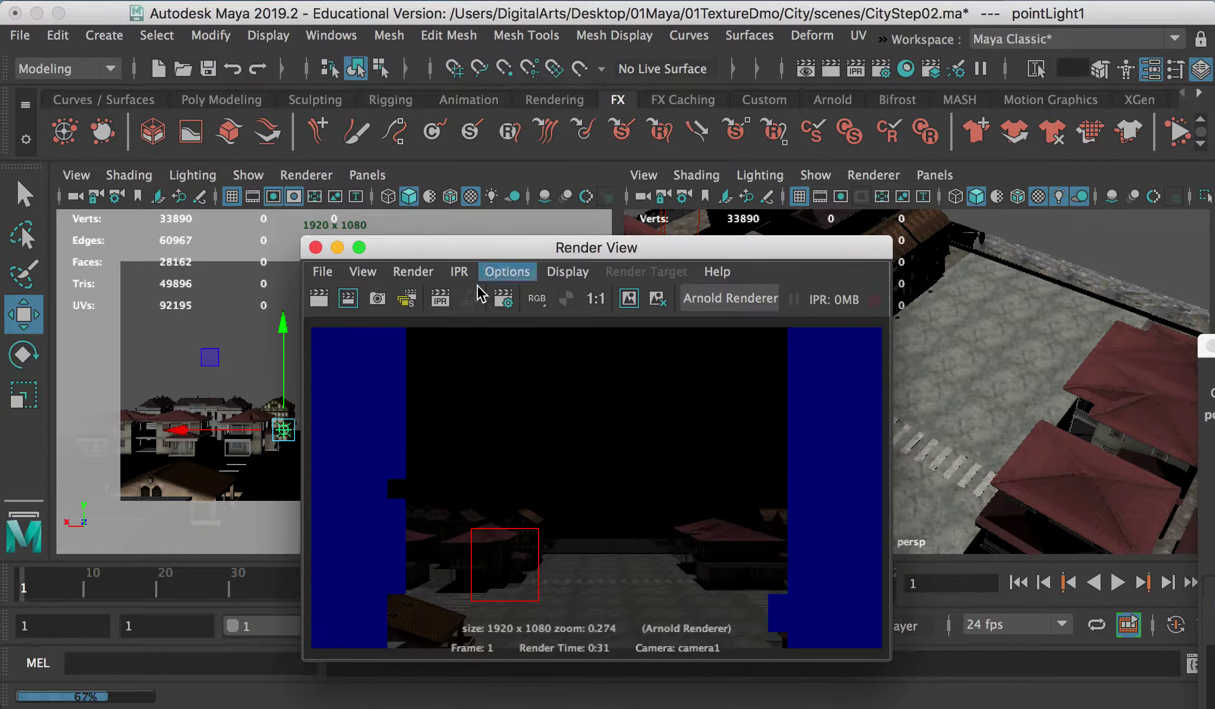
click(482, 530)
drag(475, 531, 533, 584)
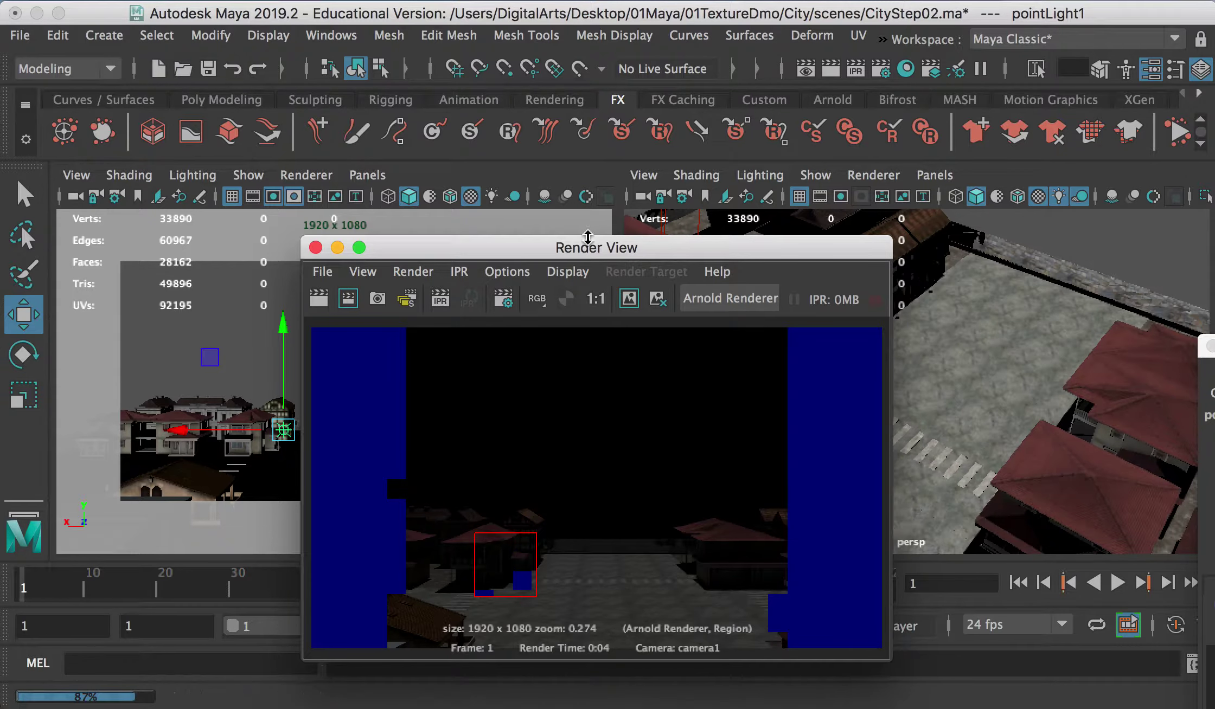
- Nudge the point light farther along X and Z toward the corner of the red-roofed house
drag(586, 248, 428, 501)
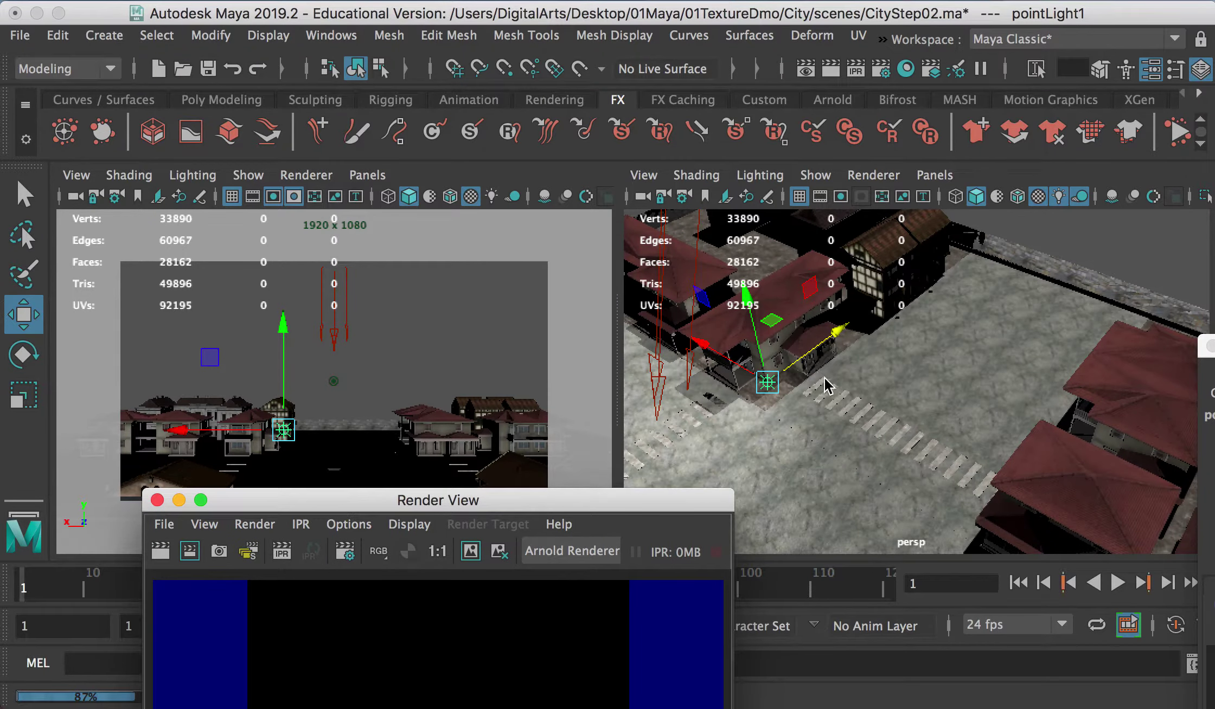
alt+drag(838, 377, 782, 384)
drag(792, 299, 771, 286)
drag(844, 297, 860, 290)
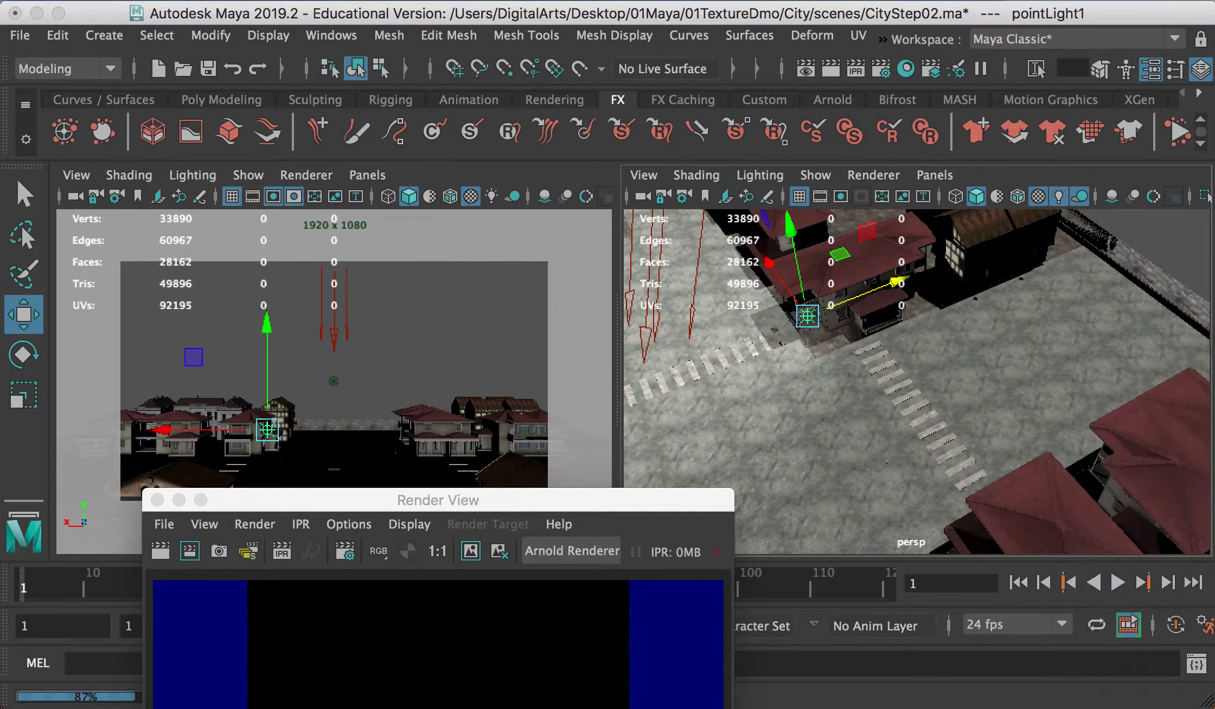
- Open the point light's attributes and set its intensity to 20
click(1158, 71)
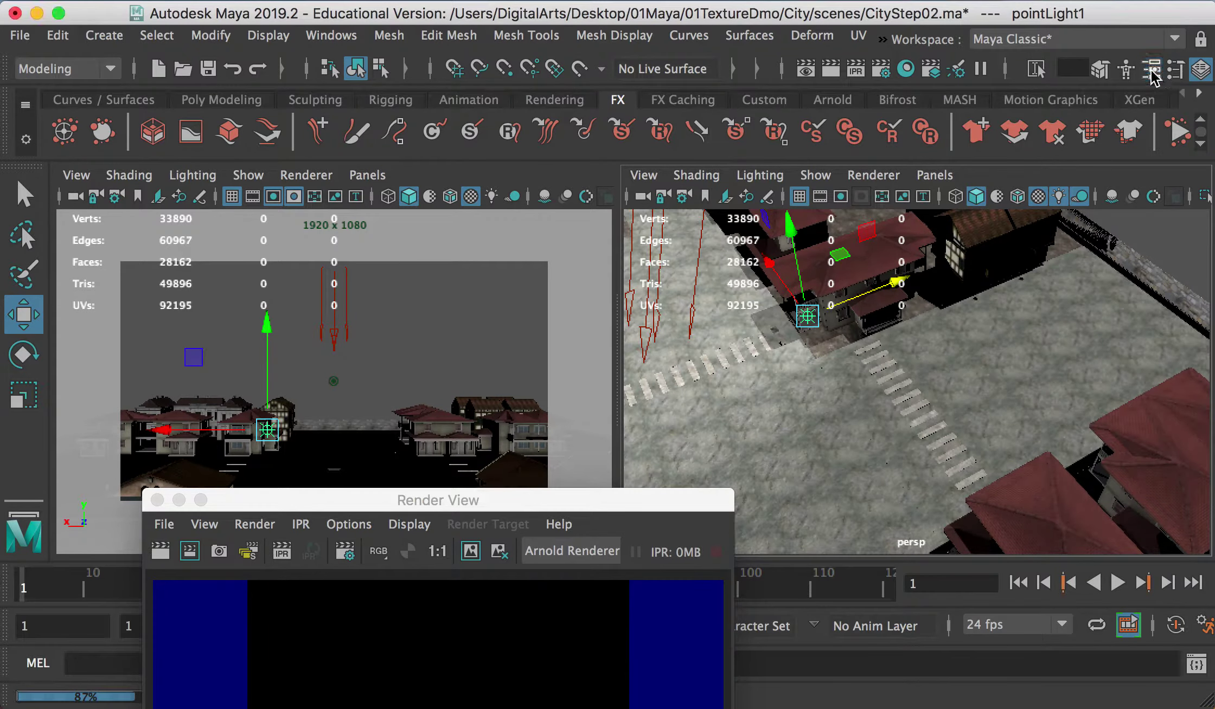
click(1154, 71)
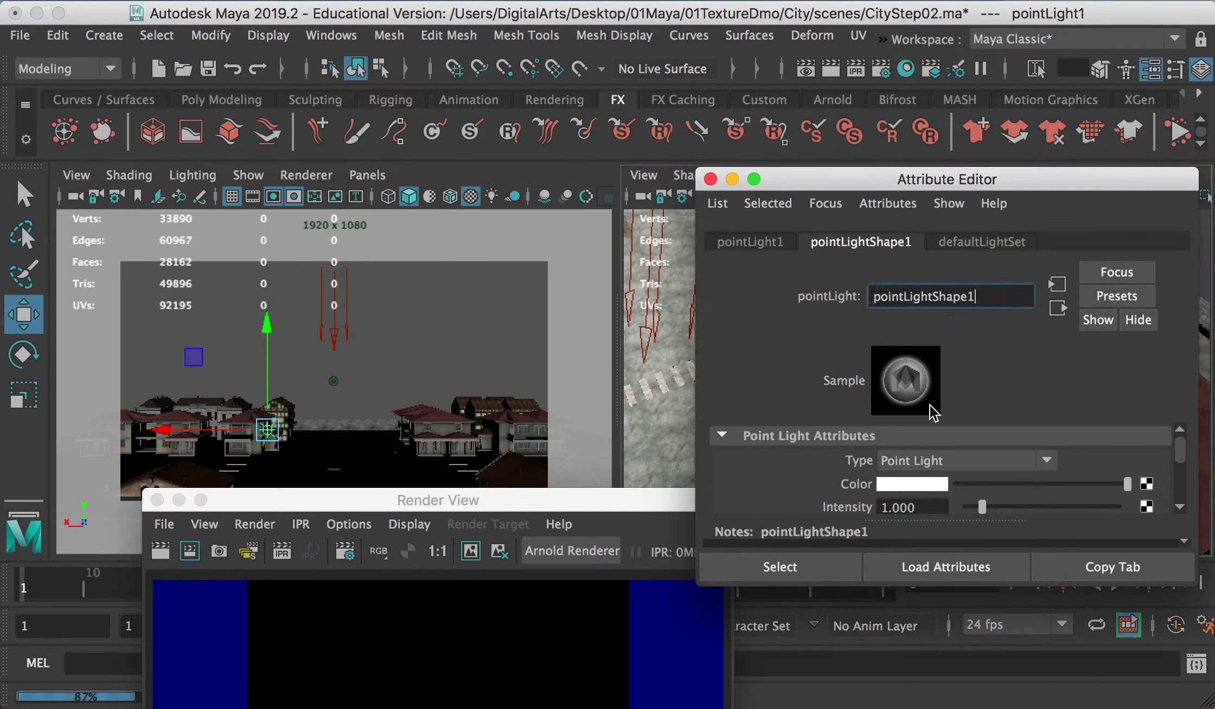
drag(889, 508, 868, 512)
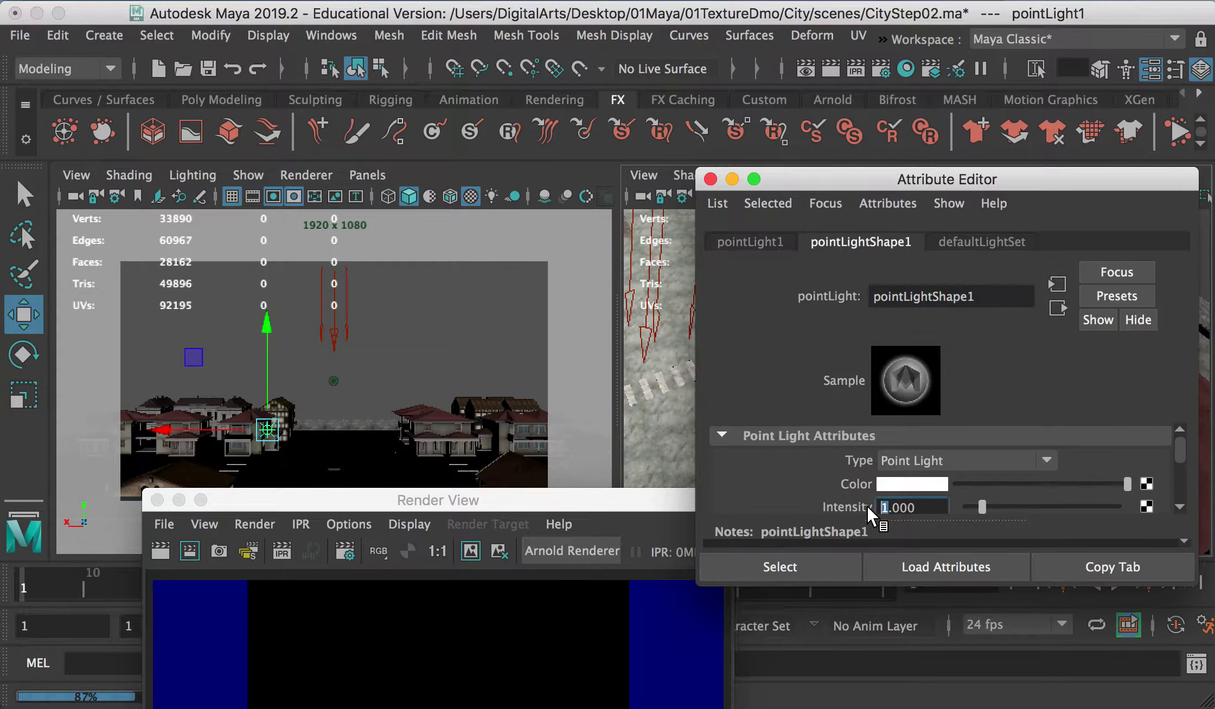
text(20)
key(Return)
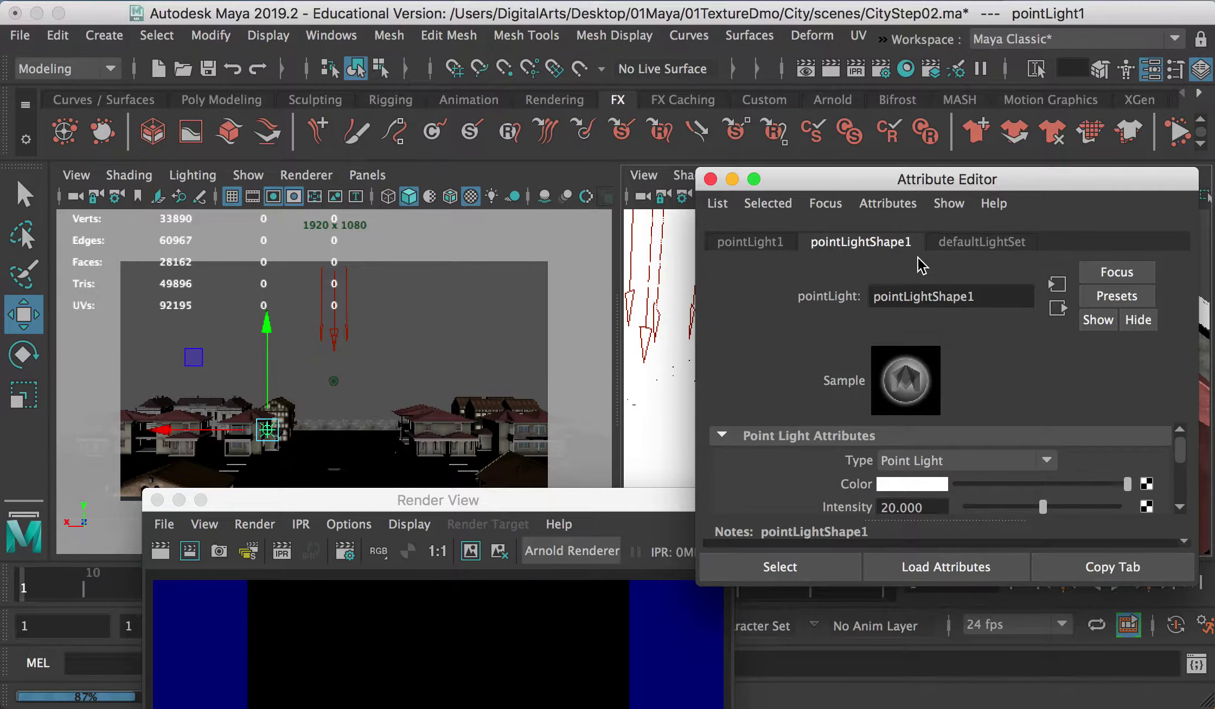
- Set the point light's intensity to 40
drag(895, 180, 815, 217)
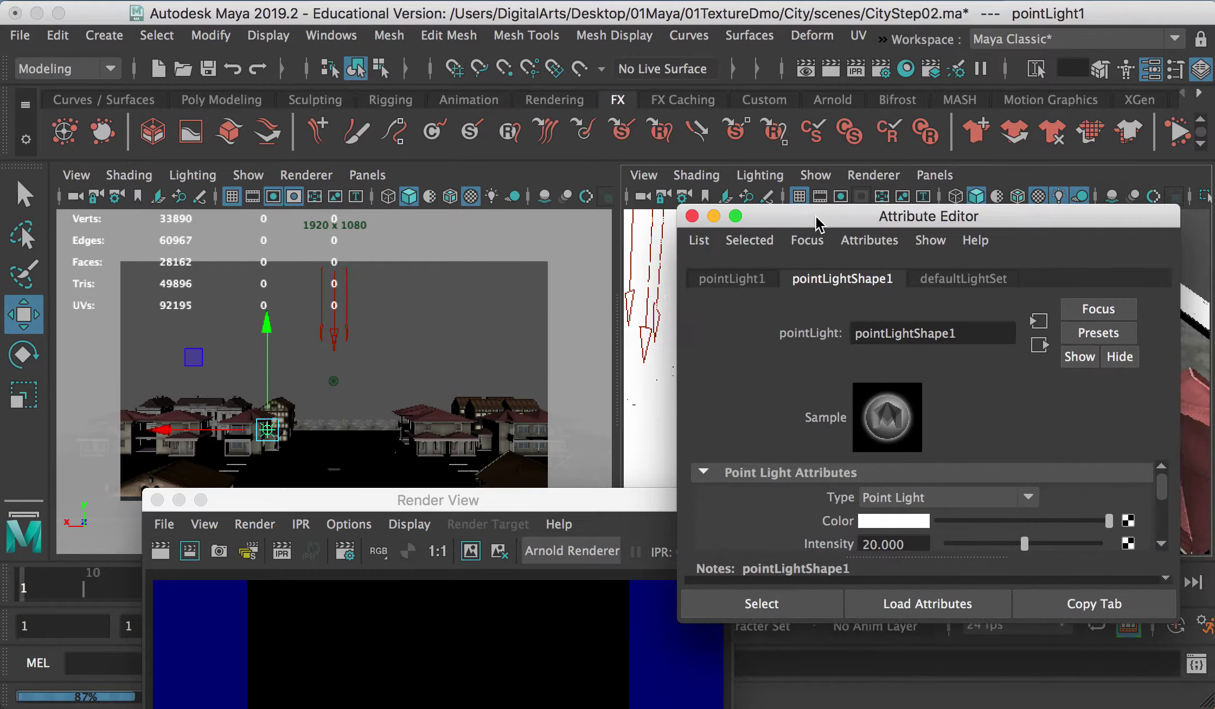
double_click(867, 544)
text(40)
key(Return)
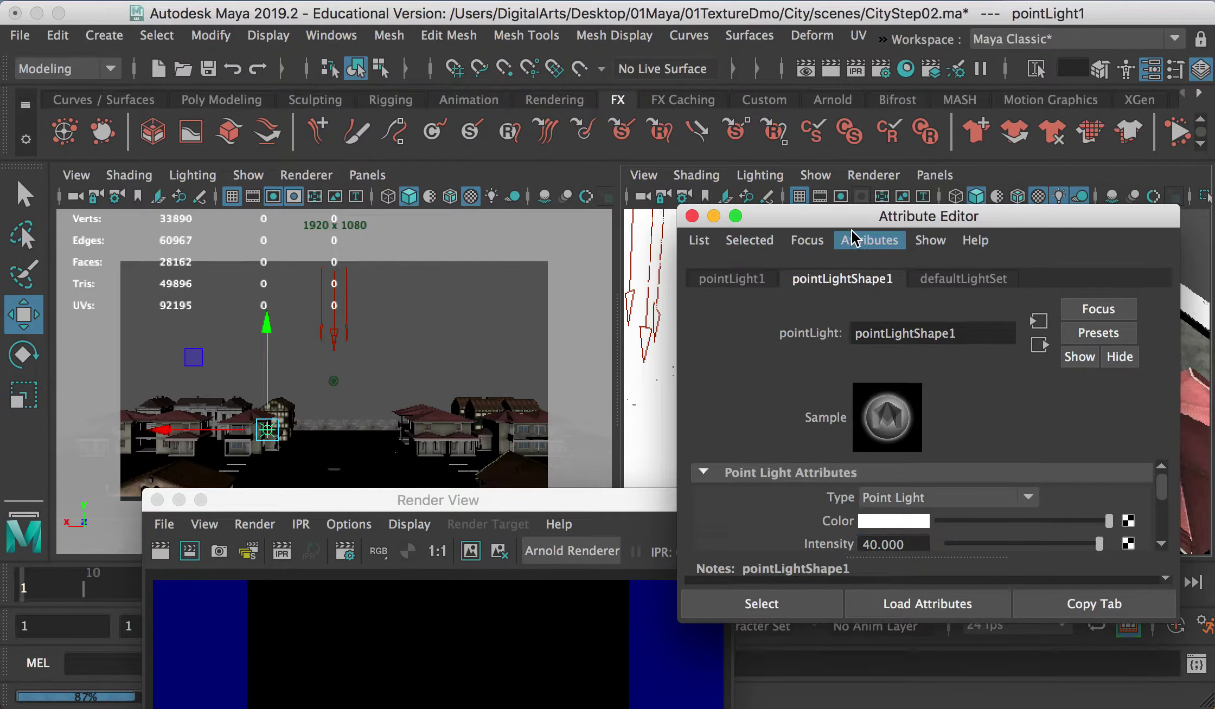
- Check the brightness of the red-roofed house in a region render of the camera1 image
drag(848, 234, 1214, 539)
drag(565, 505, 817, 236)
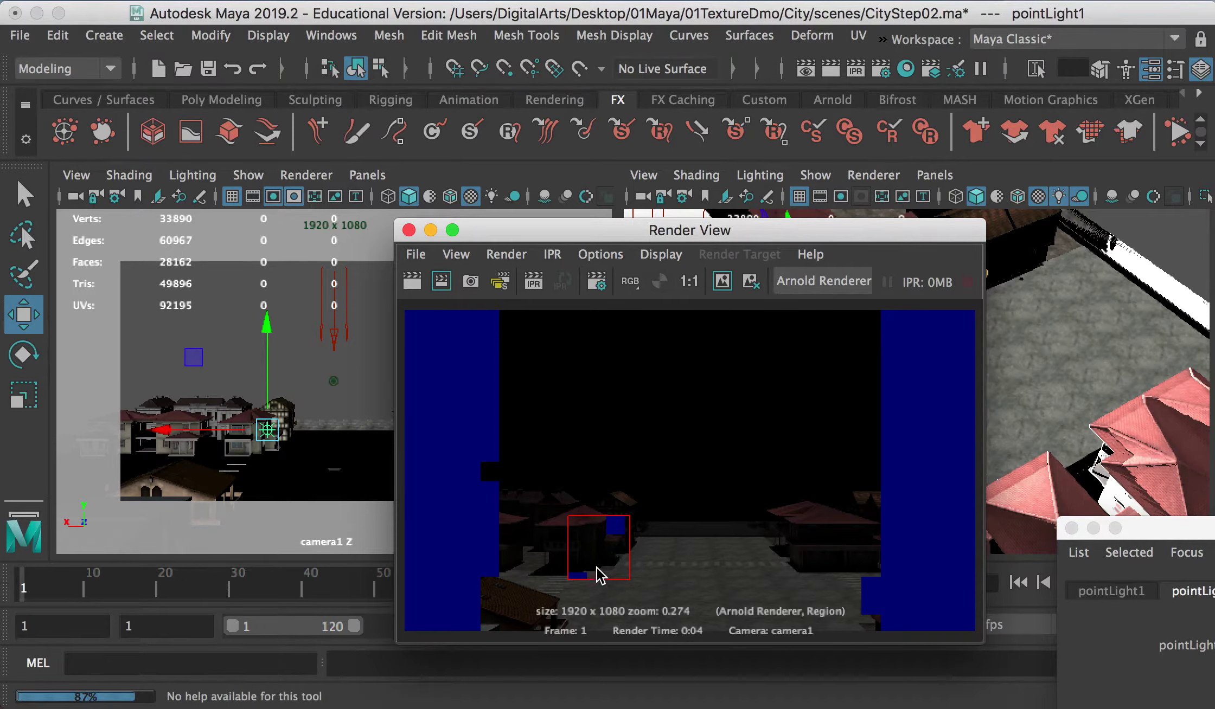
drag(769, 233, 634, 486)
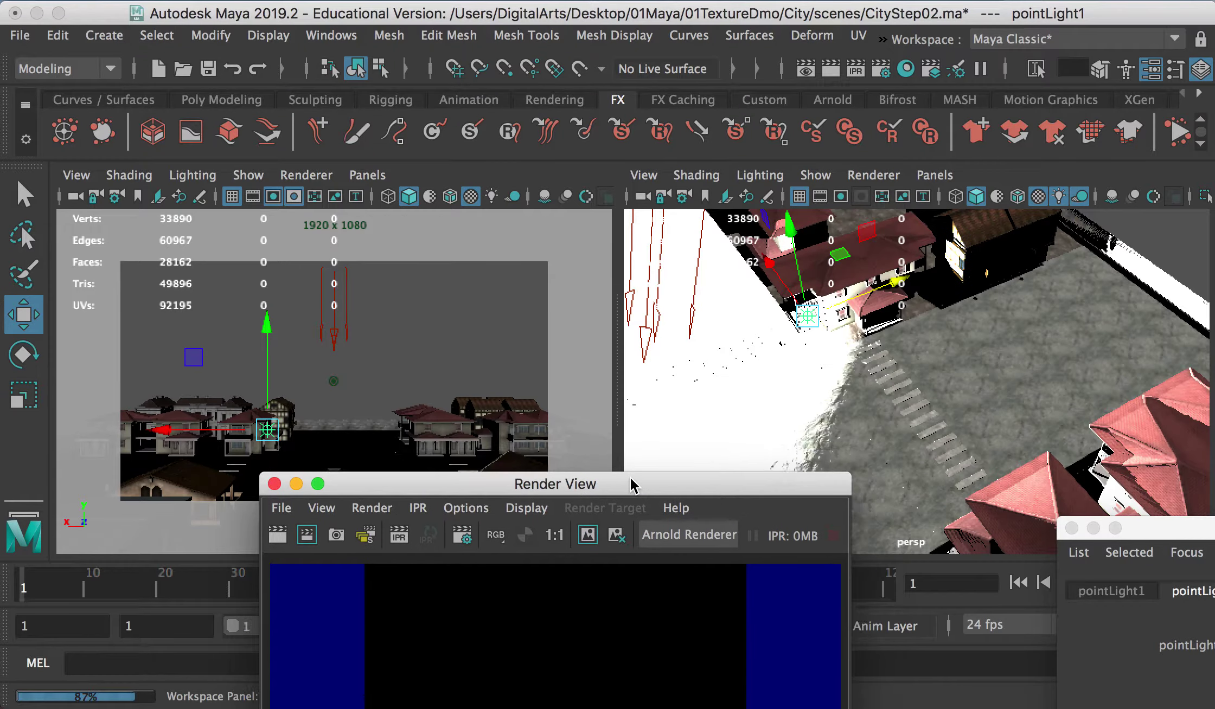
- Set the point light's intensity to 200
drag(1212, 526, 933, 186)
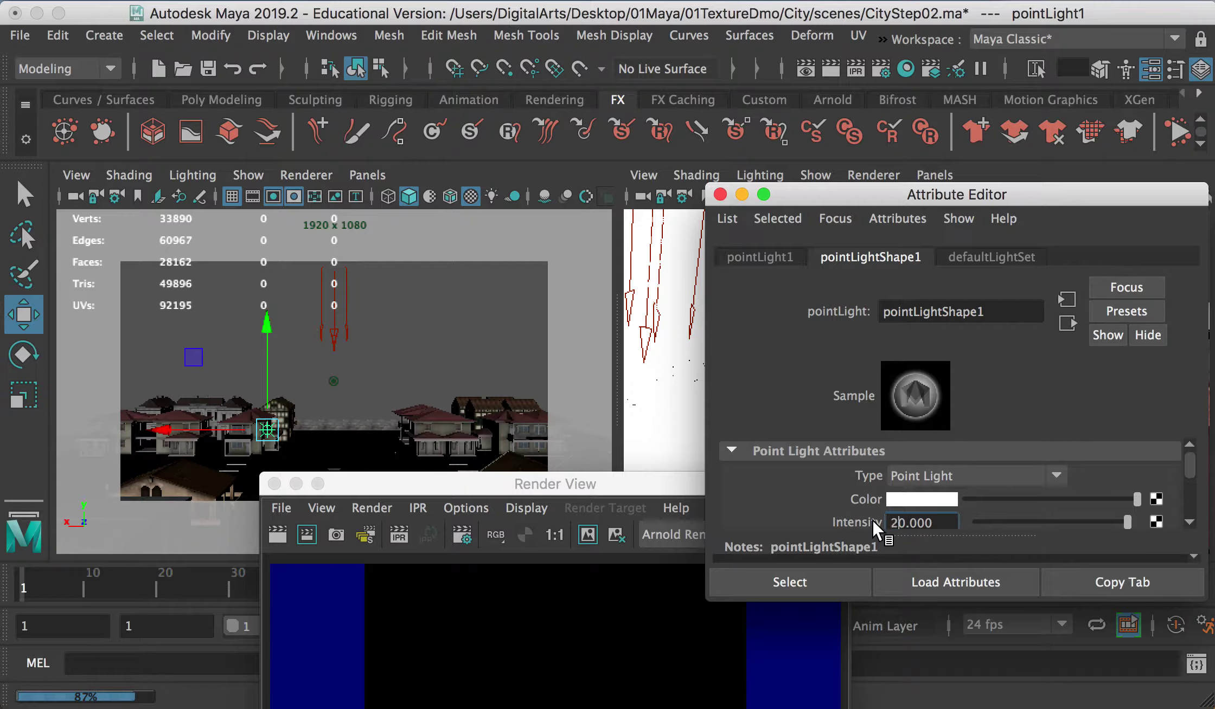
text(0)
key(Return)
drag(595, 493, 568, 451)
- Change the point light's colour to yellow, with hue about 64.55, saturation 1 and value 1
click(931, 503)
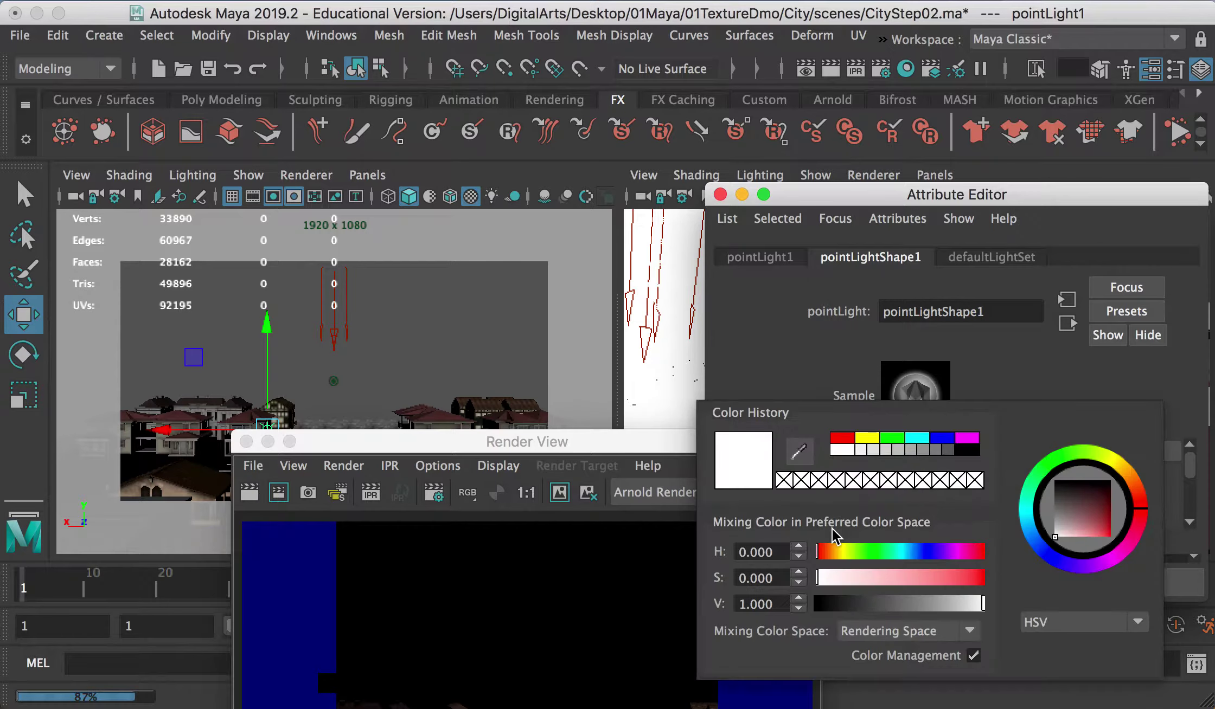
drag(877, 553, 847, 557)
drag(946, 576, 984, 577)
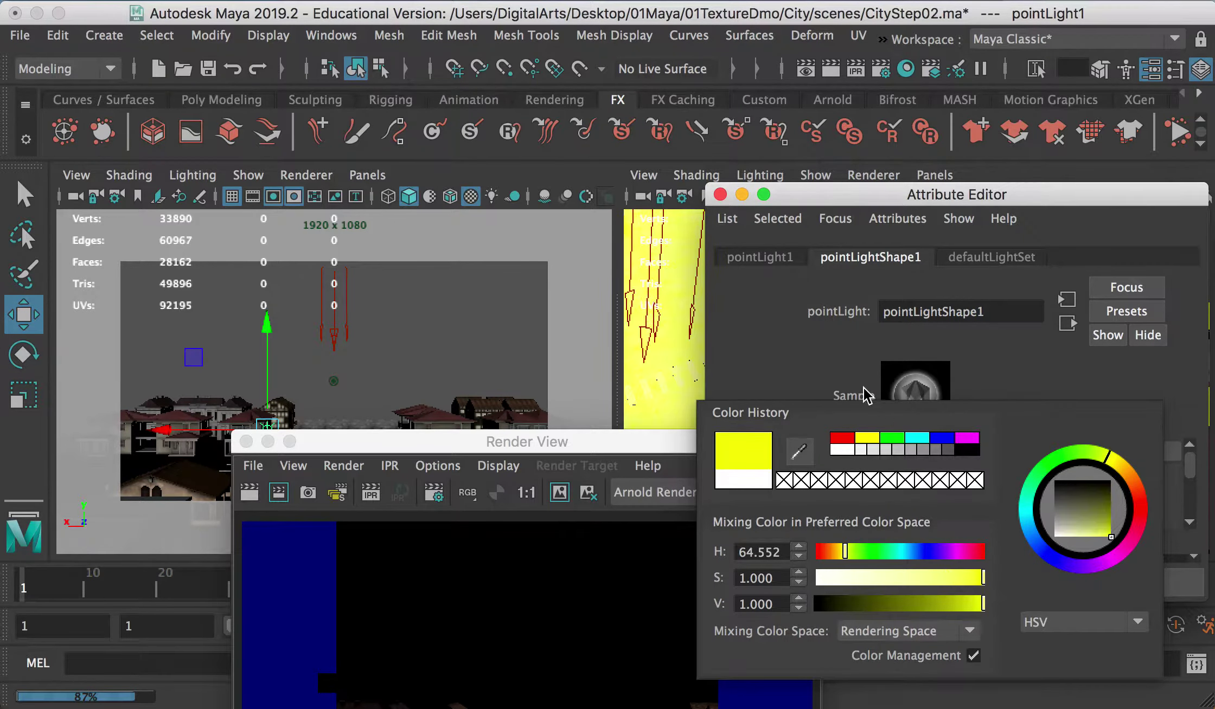
- Re-render the region around the red-roofed house and examine the yellow lighting up close
drag(381, 446, 552, 187)
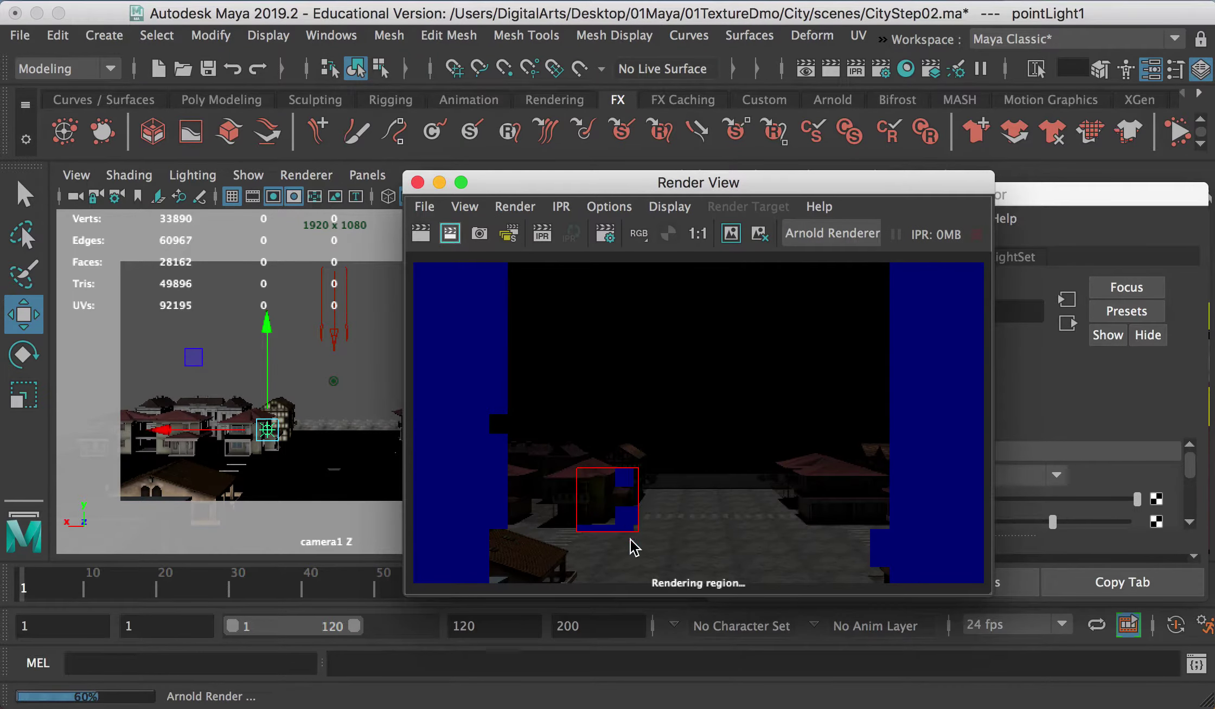
scroll(603, 518, up, 5)
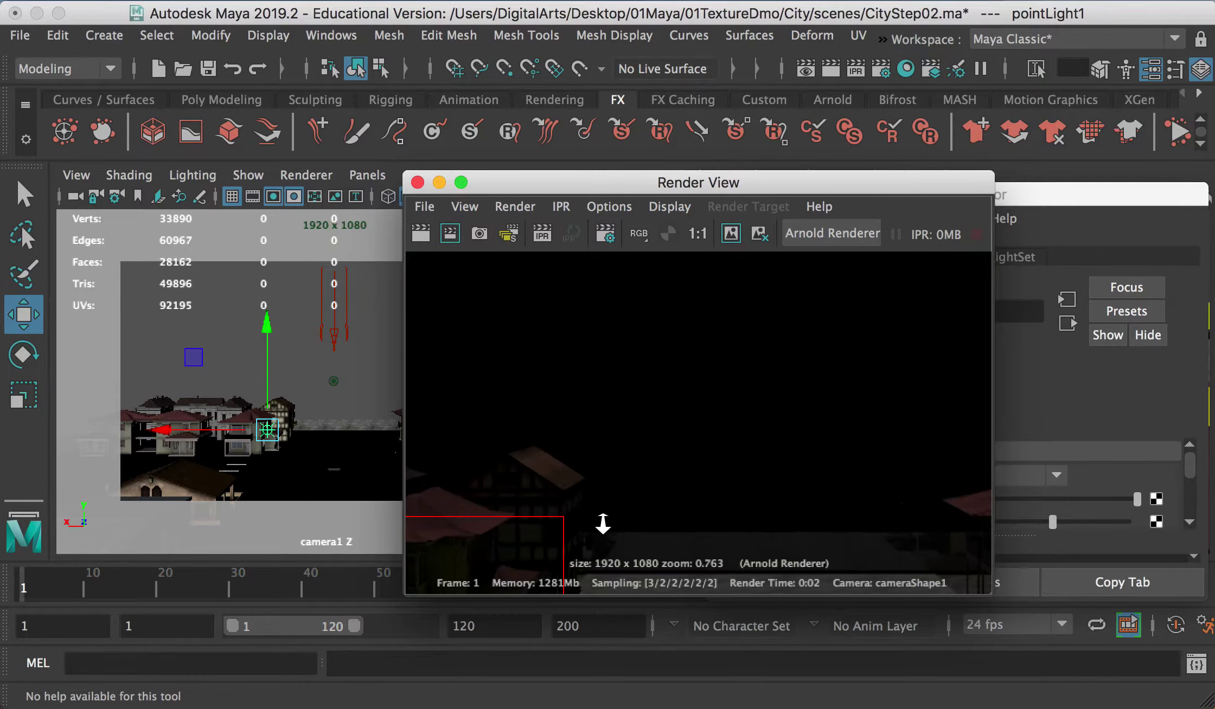
- Examine the yellow lighting on the red-roofed house in the rendered camera1 image, both close up and in the wider street
alt+right_drag(775, 504, 647, 395)
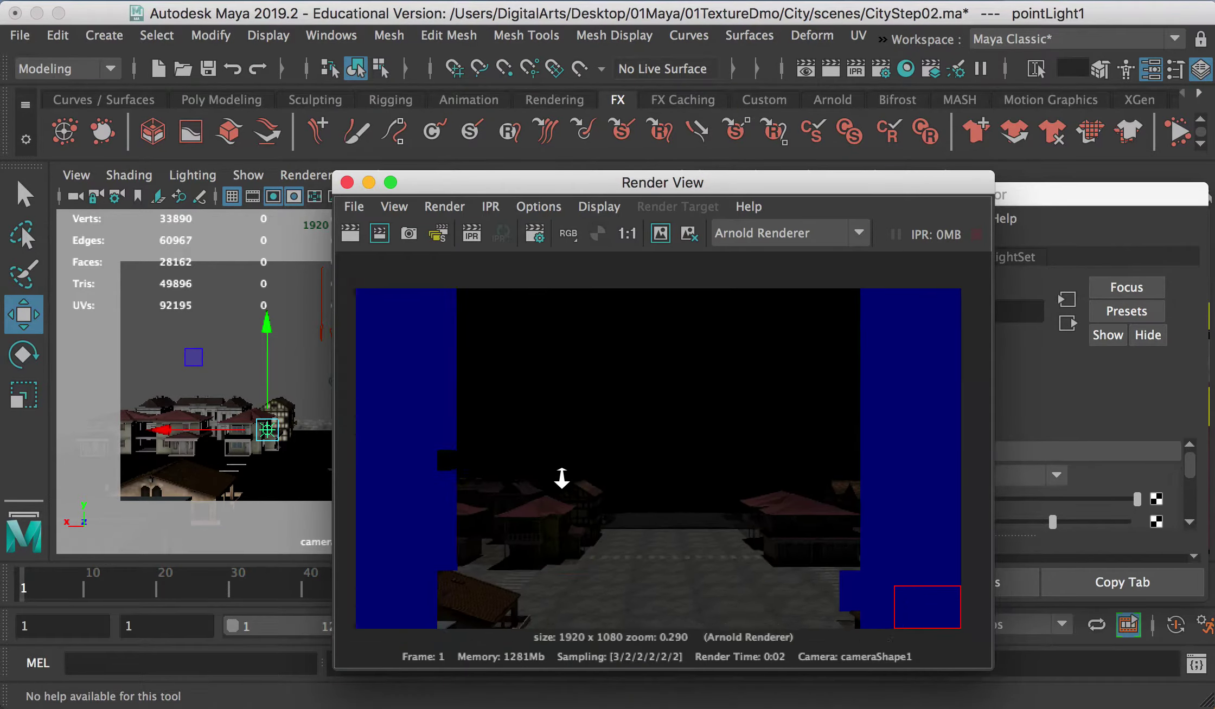
scroll(559, 527, up, 6)
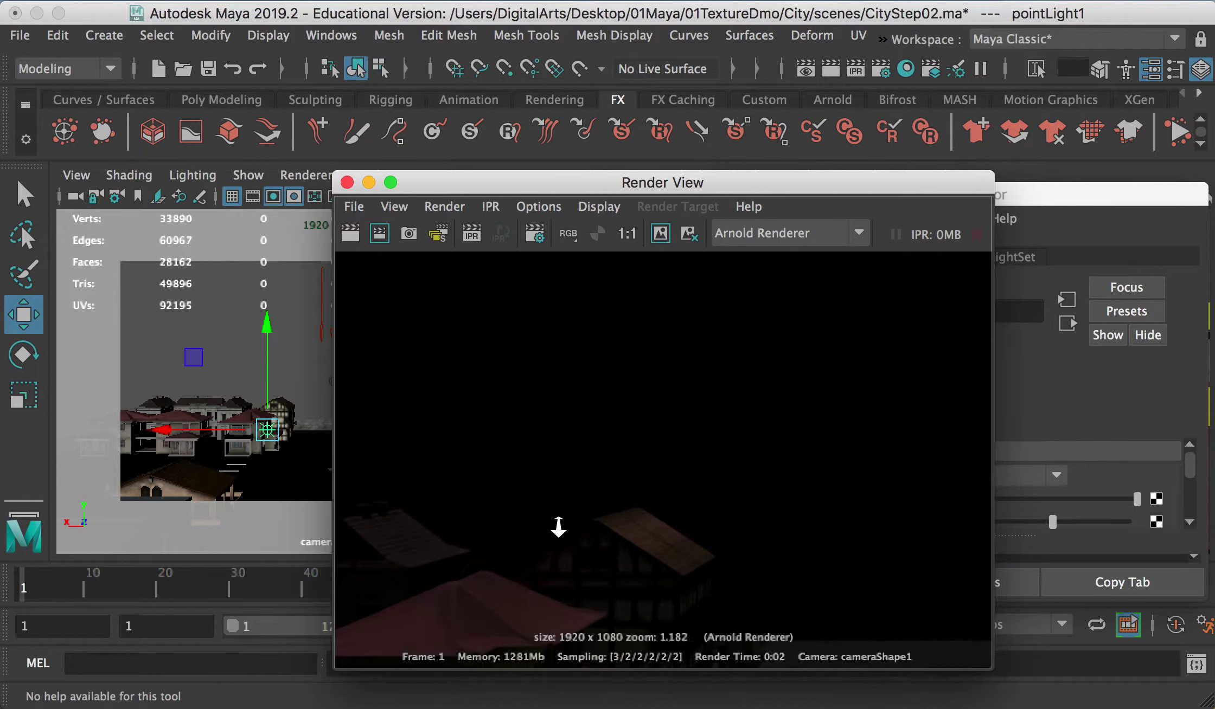
alt+right_drag(559, 527, 555, 531)
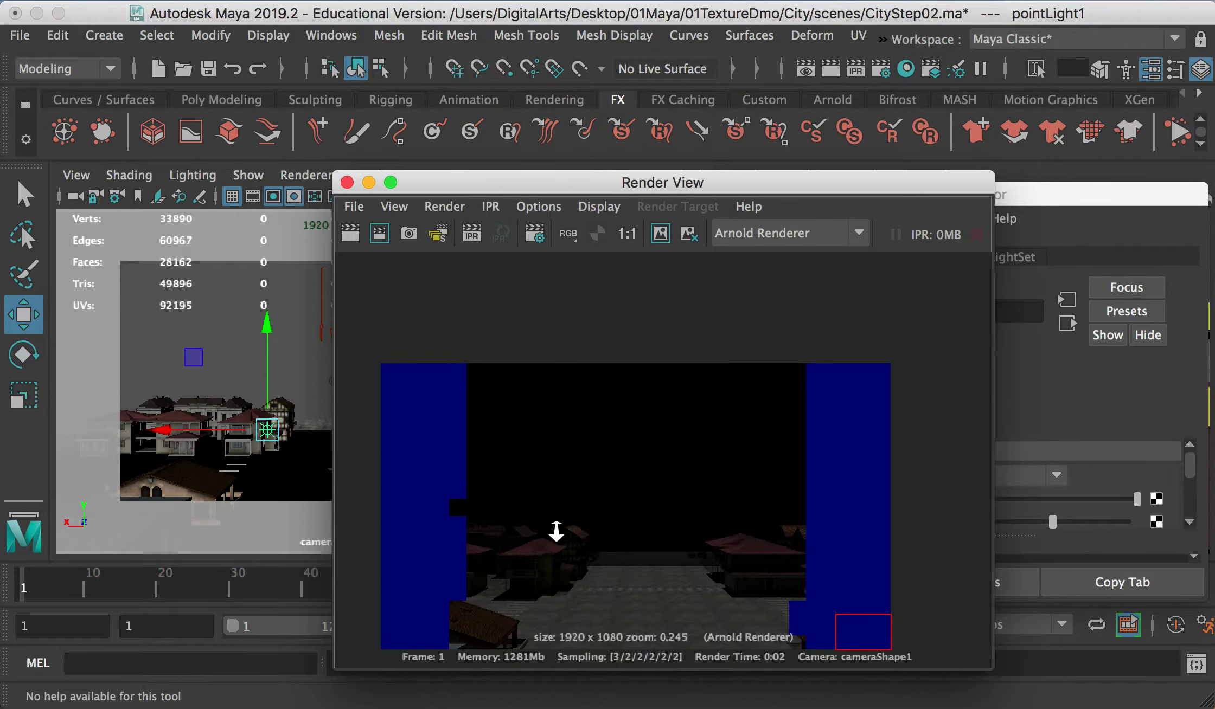
scroll(557, 598, up, 5)
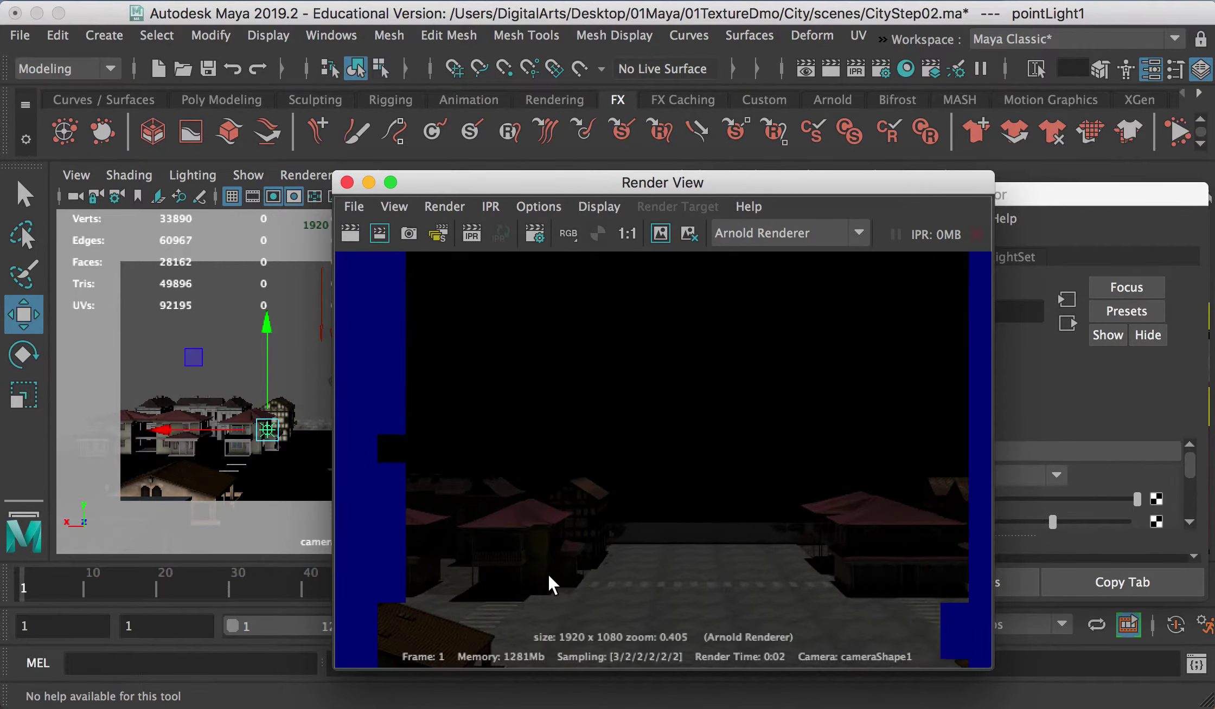
scroll(548, 576, up, 10)
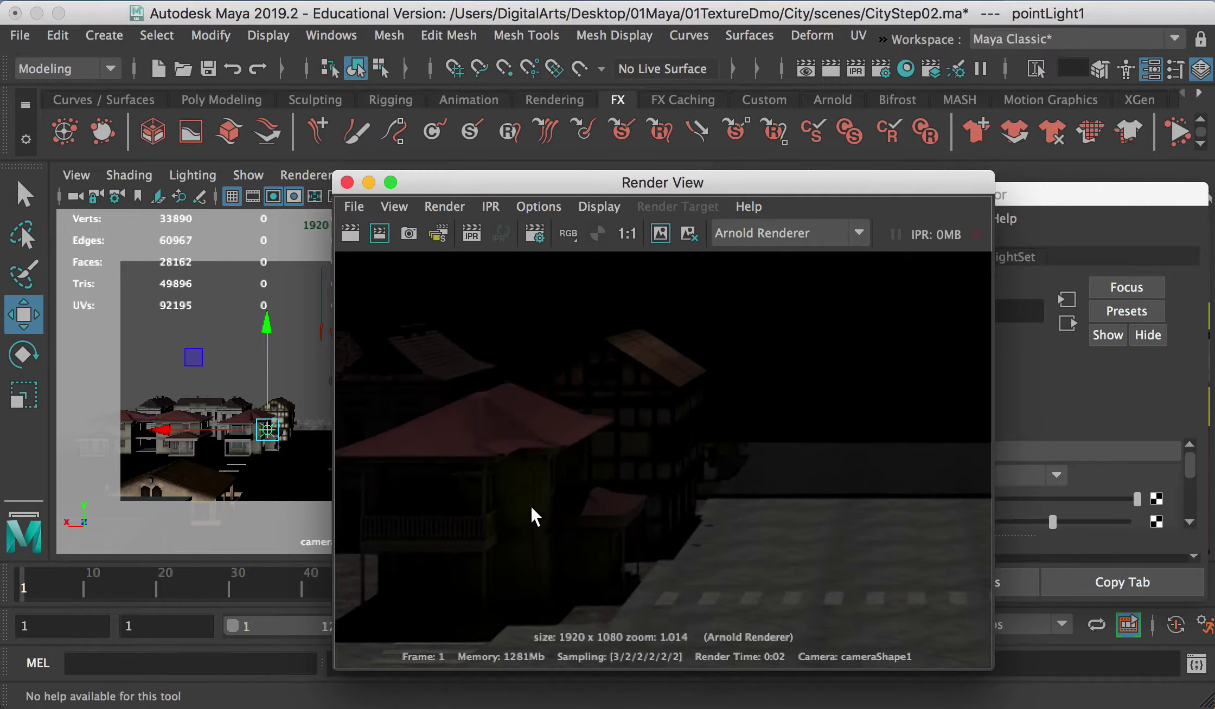
alt+right_drag(562, 554, 529, 485)
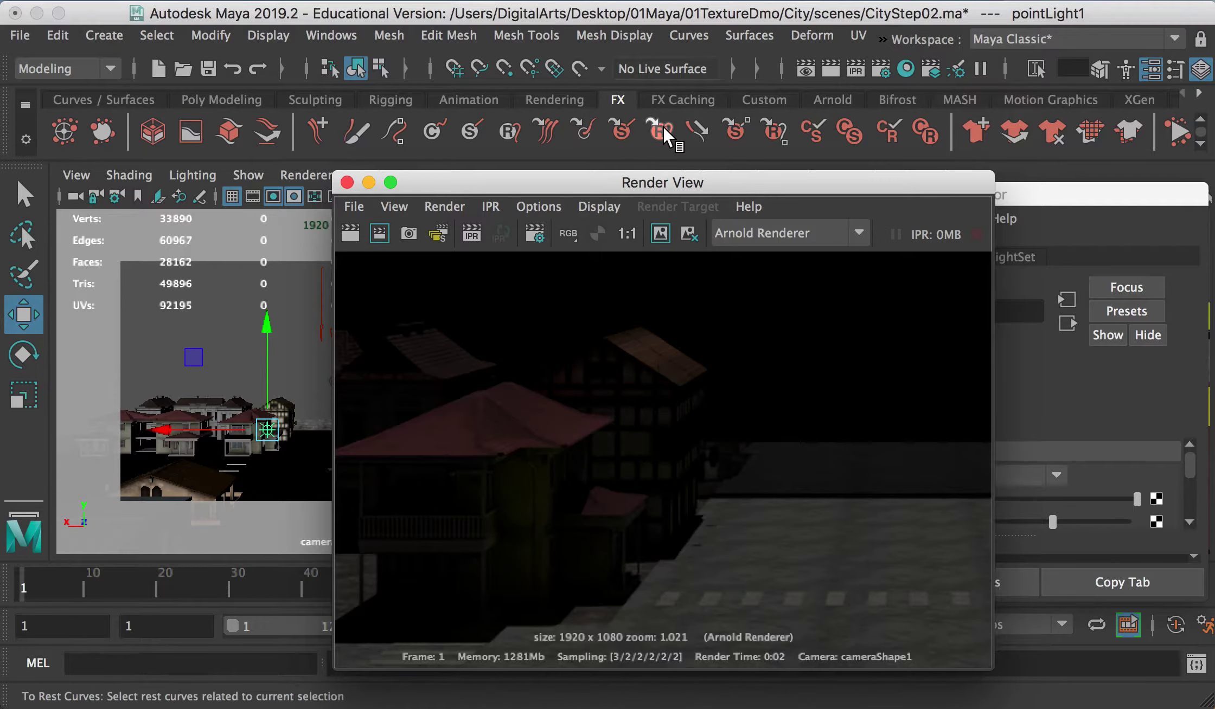
scroll(622, 356, down, 3)
scroll(620, 352, down, 1)
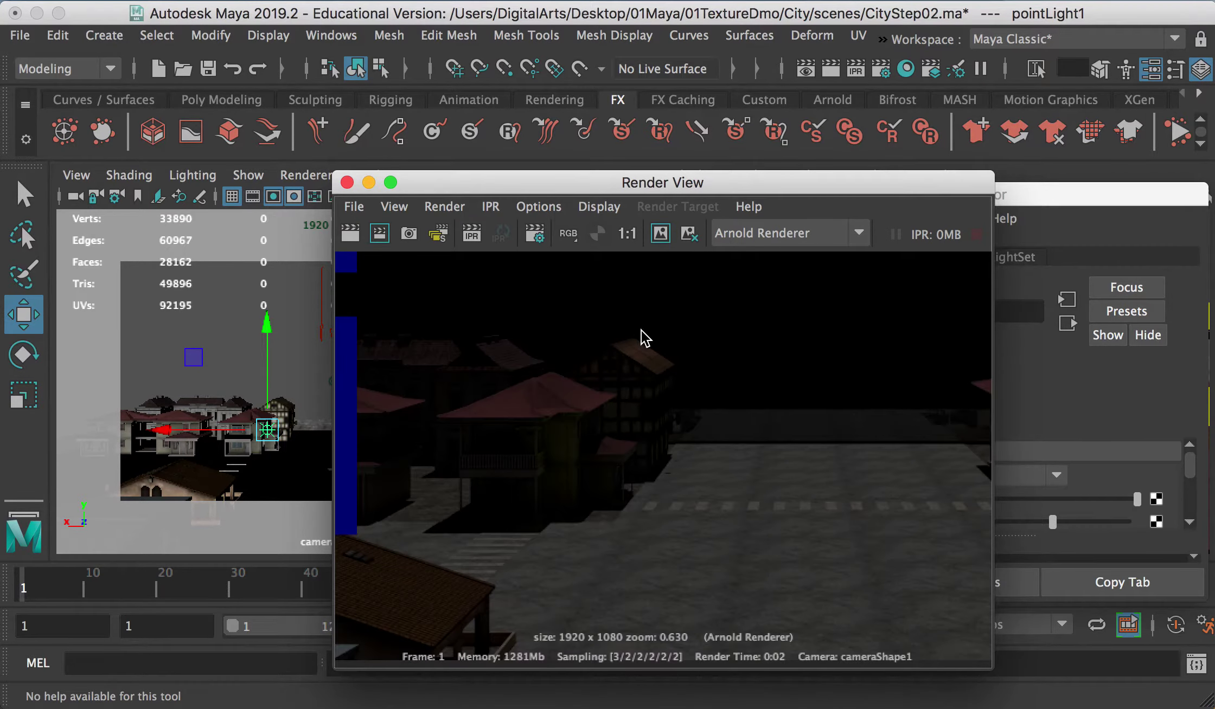
scroll(645, 331, down, 1)
- Turn off the scene lighting and shadow display in the perspective view, keeping the rendered image at hand
drag(679, 193, 554, 535)
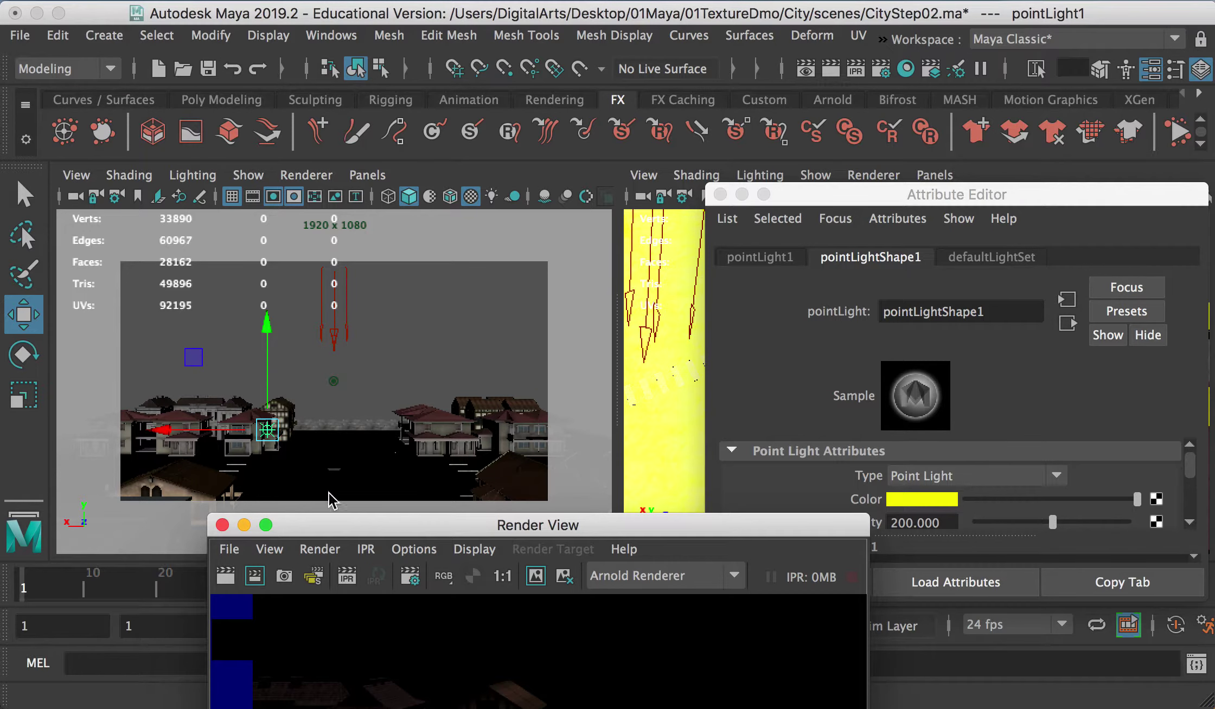
drag(422, 534, 411, 473)
drag(834, 205, 1107, 350)
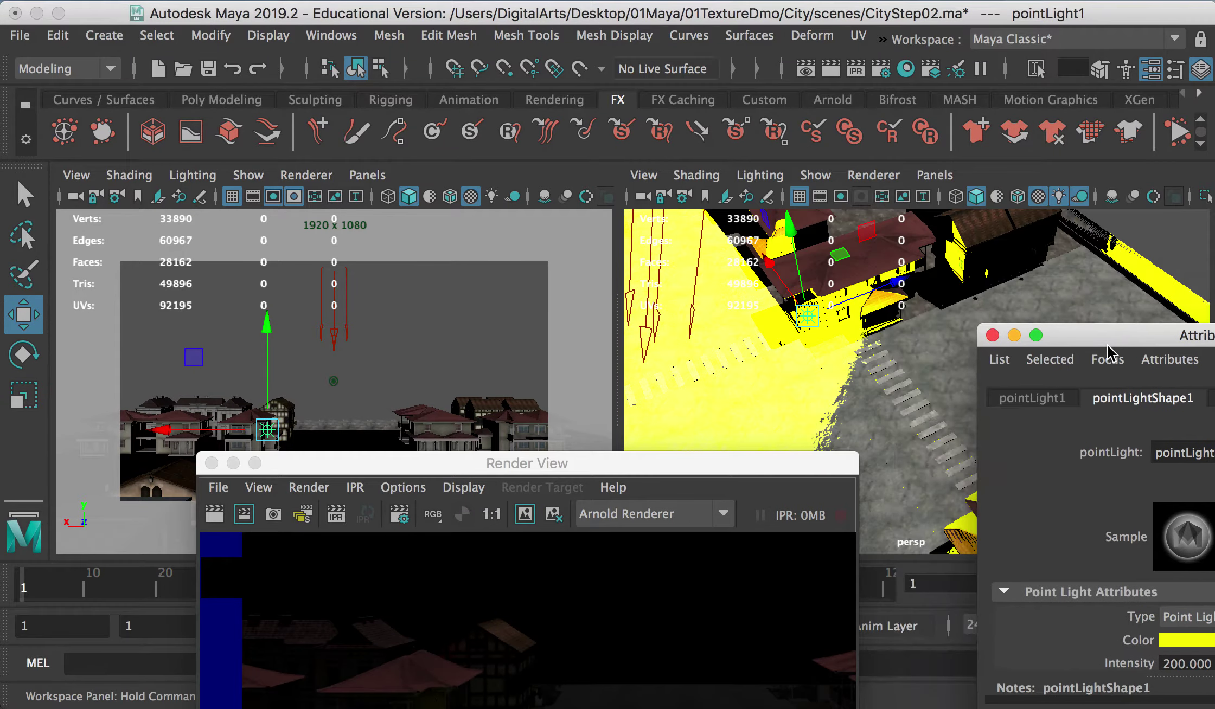
click(1058, 196)
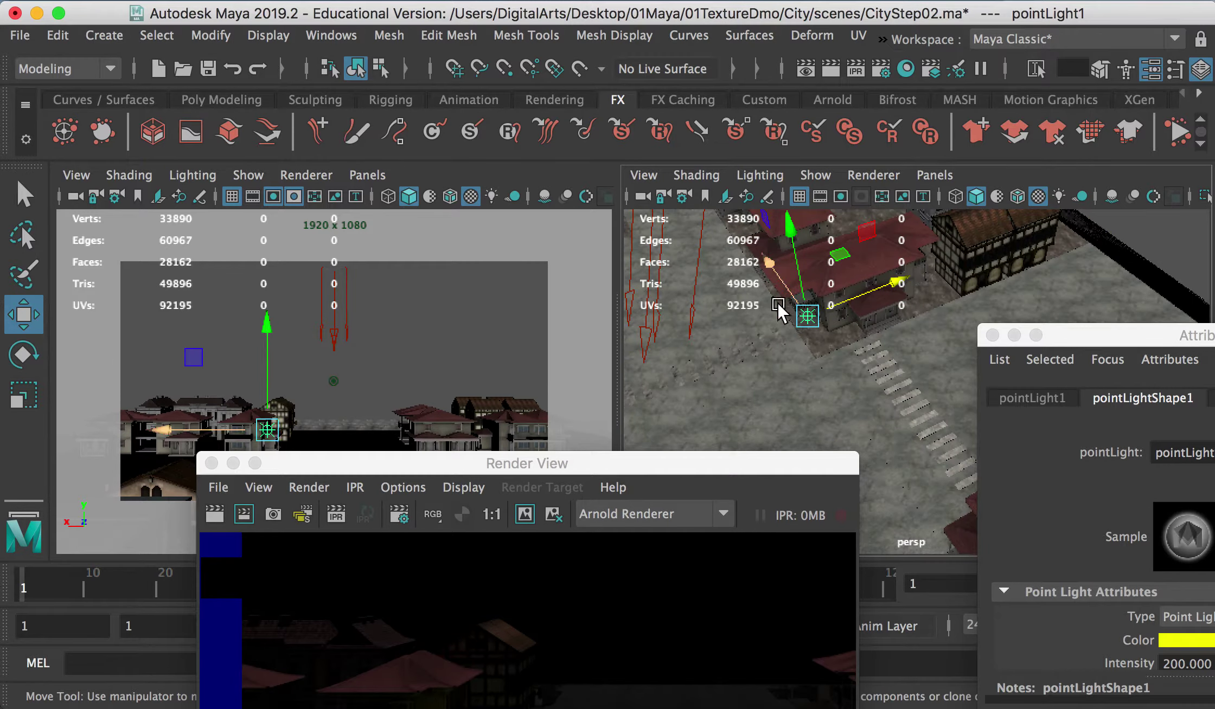
drag(510, 466, 619, 234)
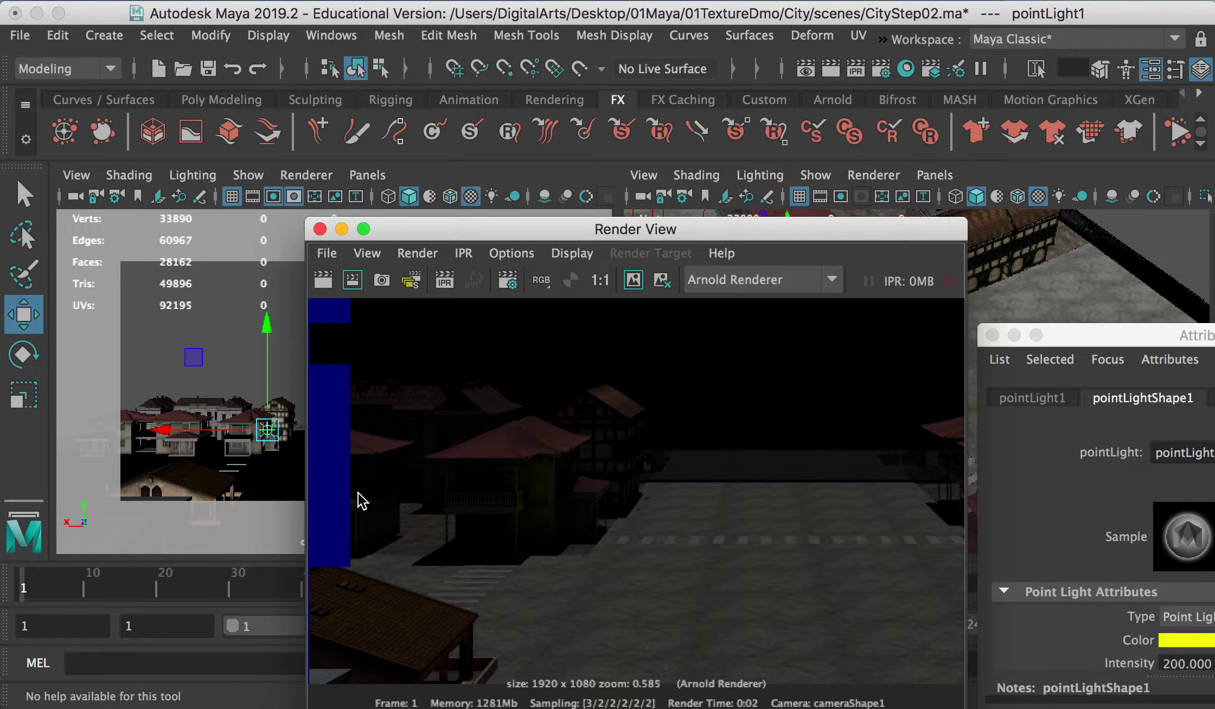
- Change the directional light's colour to blue, with hue about 237.53, saturation 0.98 and value 1
drag(1214, 179, 1093, 134)
click(1003, 637)
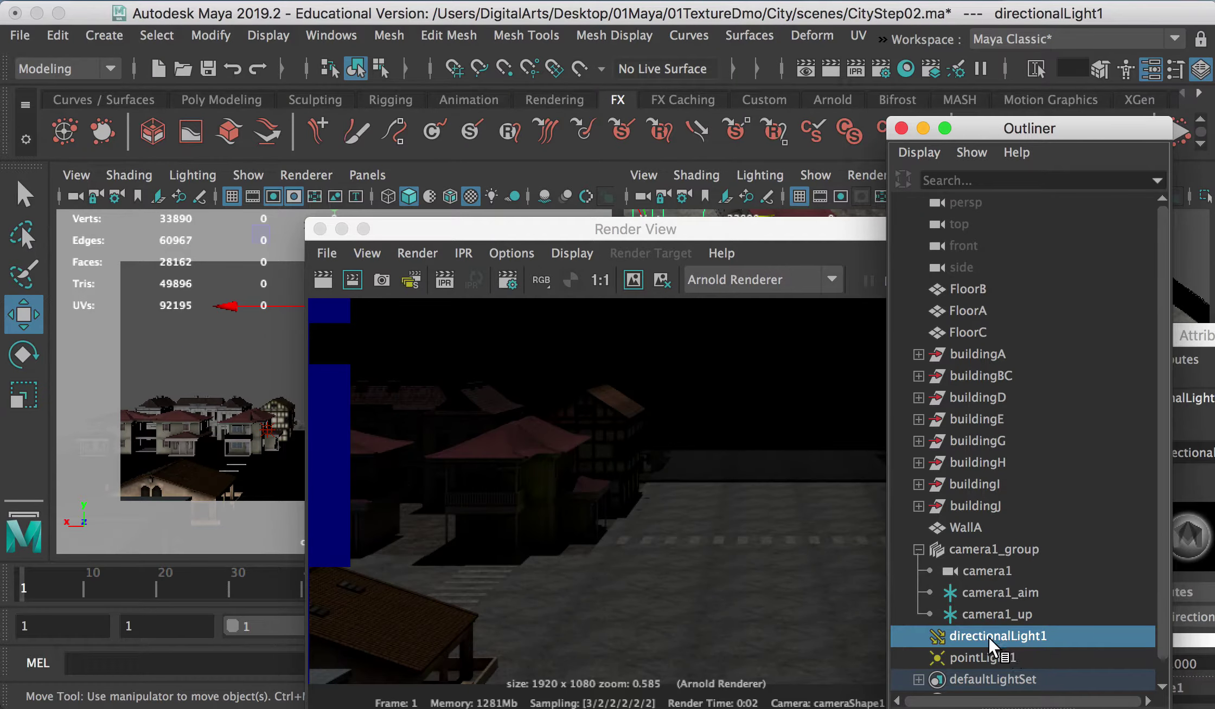
key(ctrl+a)
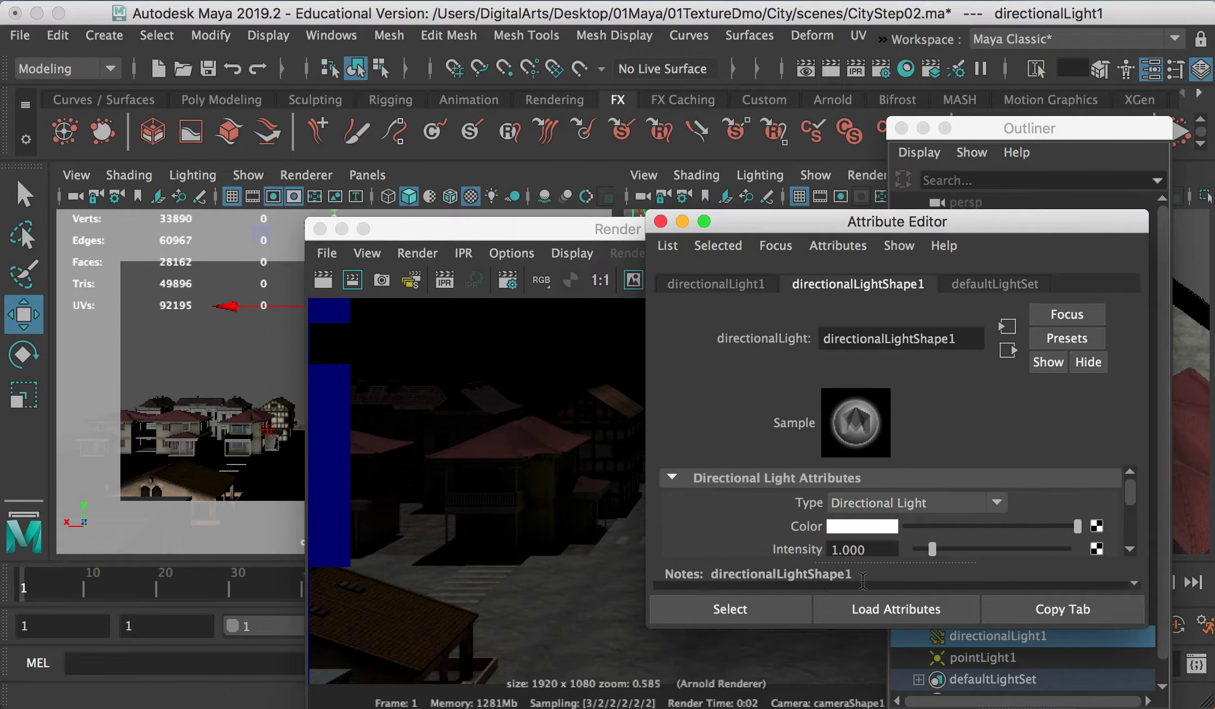
click(848, 534)
click(849, 586)
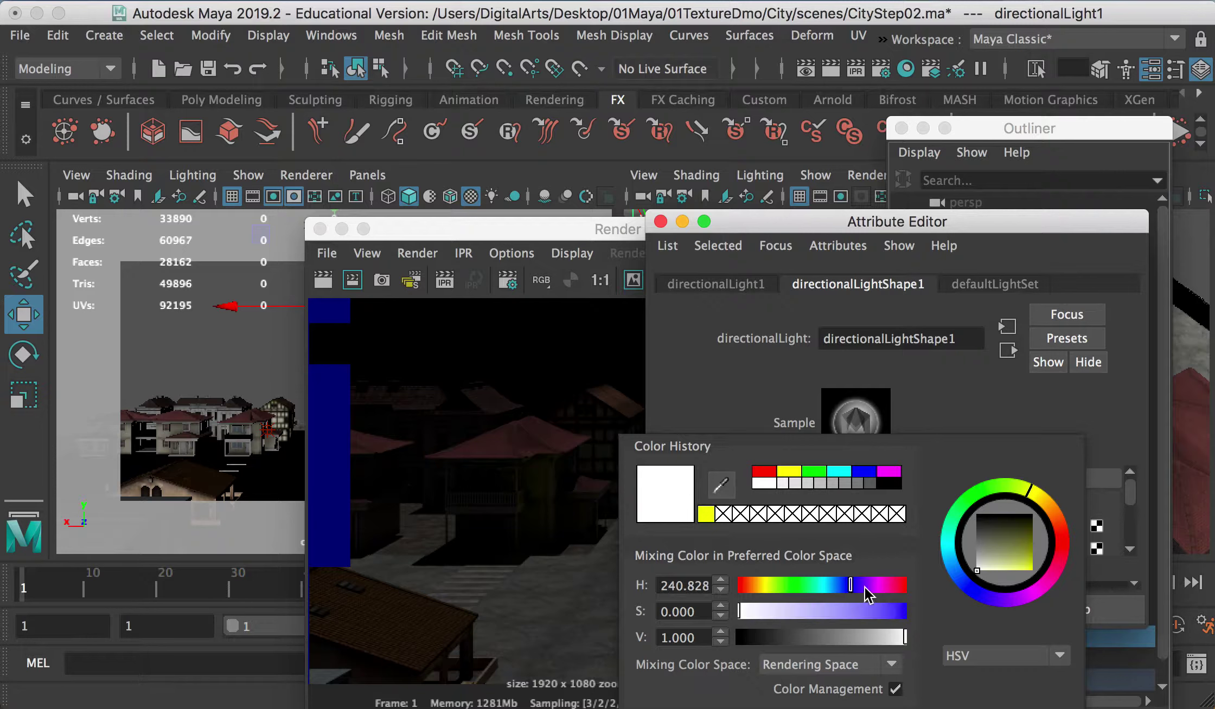
mouse_move(978, 569)
mouse_down()
mouse_move(1018, 557)
mouse_move(1017, 574)
mouse_up()
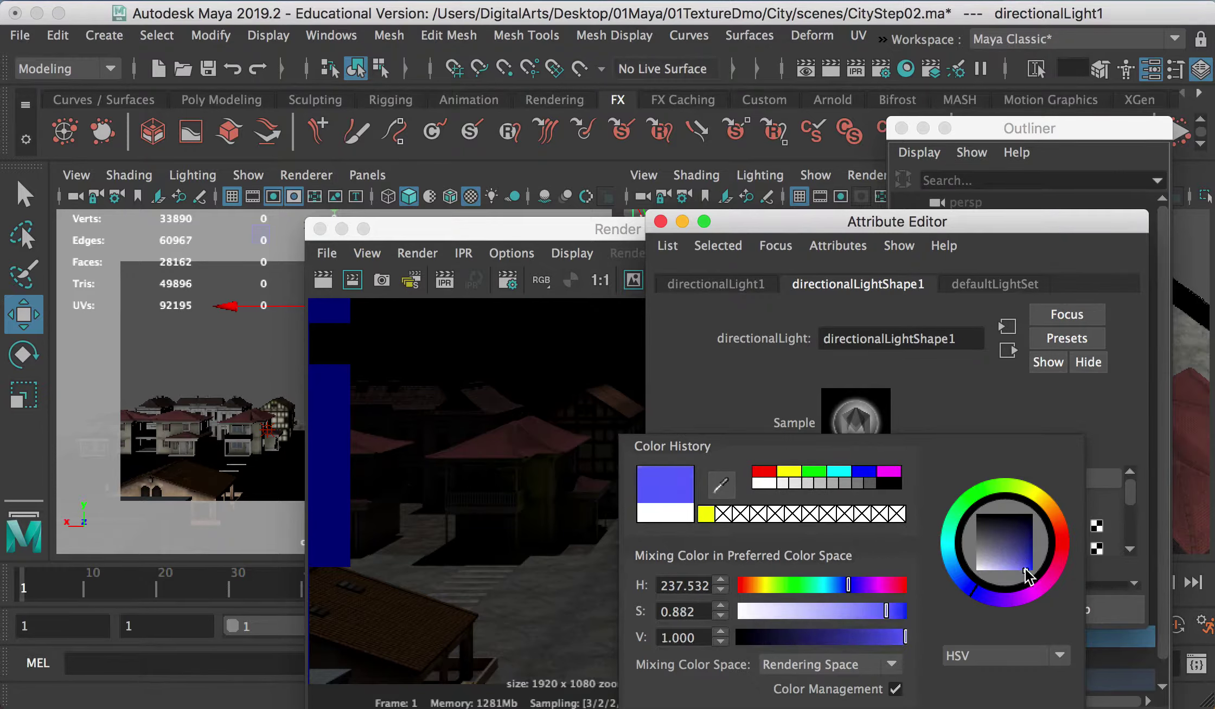
drag(1027, 576, 1033, 578)
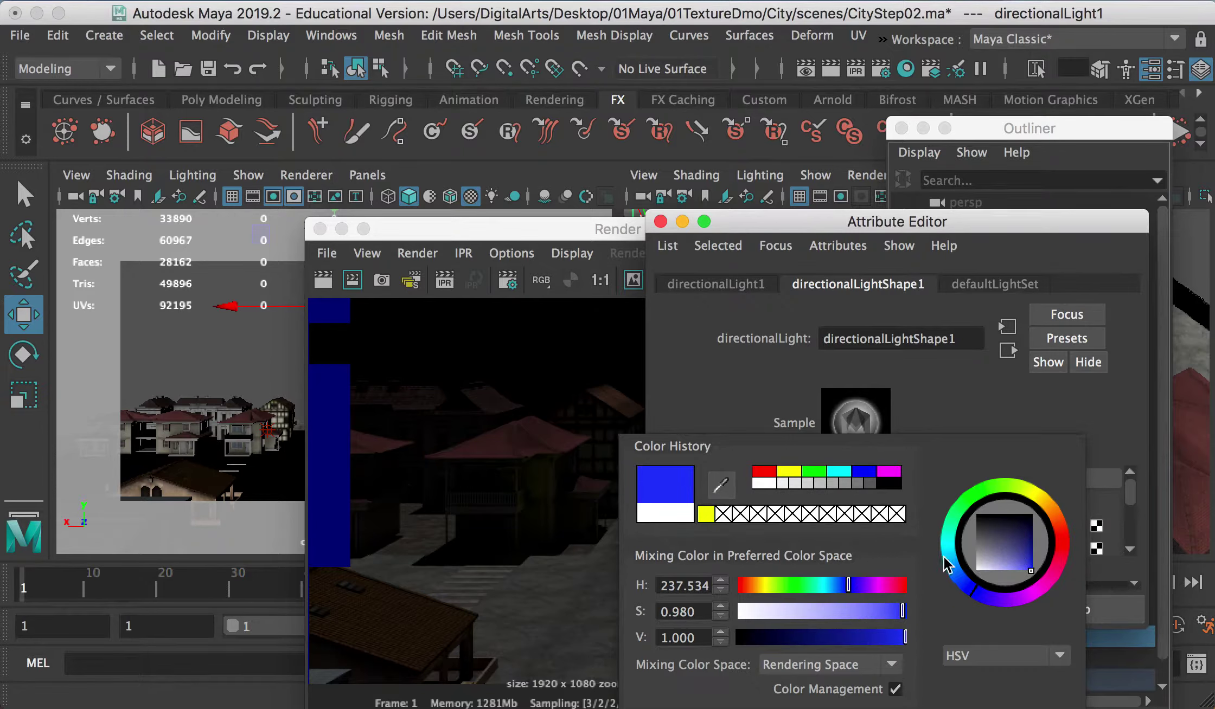
- Set the directional light's intensity to 3
double_click(836, 550)
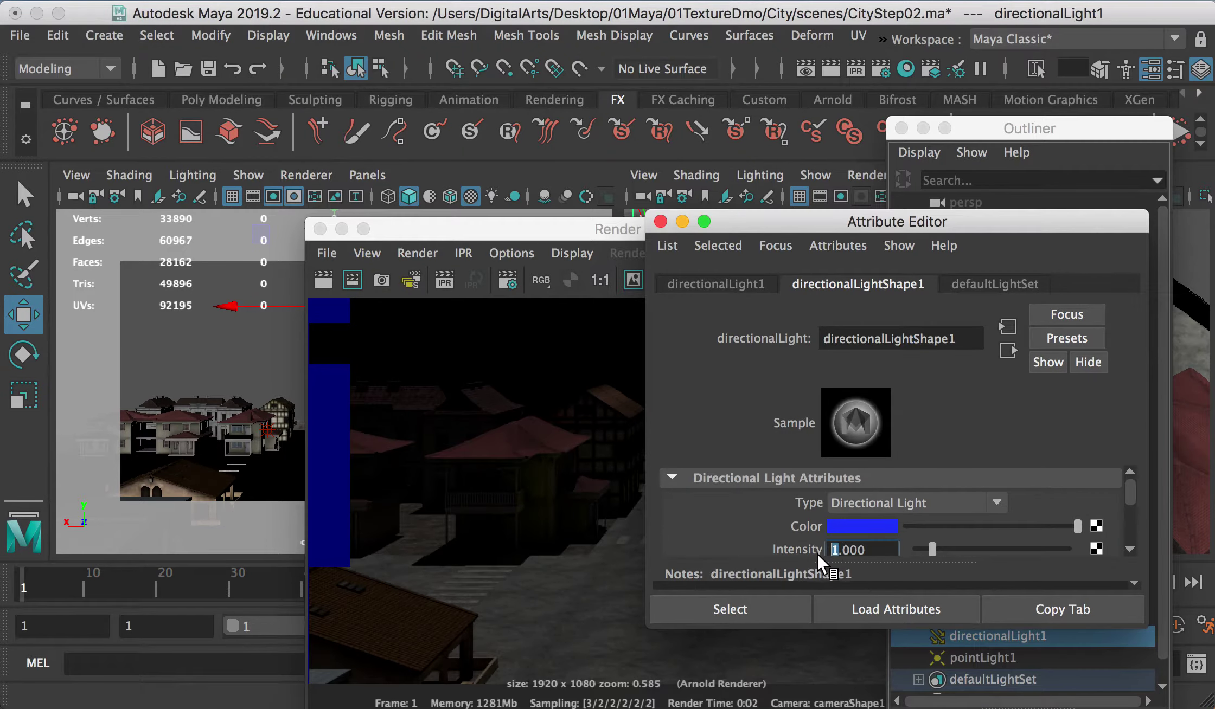
text(3)
key(Return)
drag(740, 226, 519, 131)
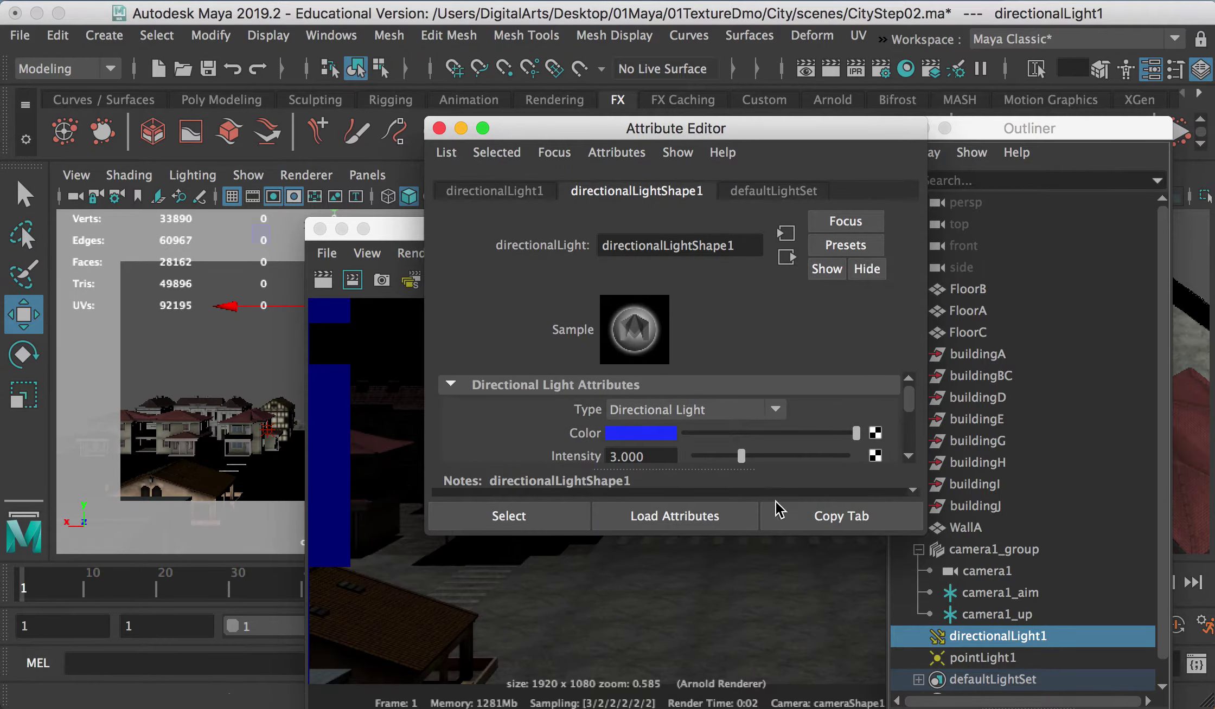
- Raise the point light's intensity and re-render the region around the red-roofed house in the camera1 image
click(953, 662)
click(617, 458)
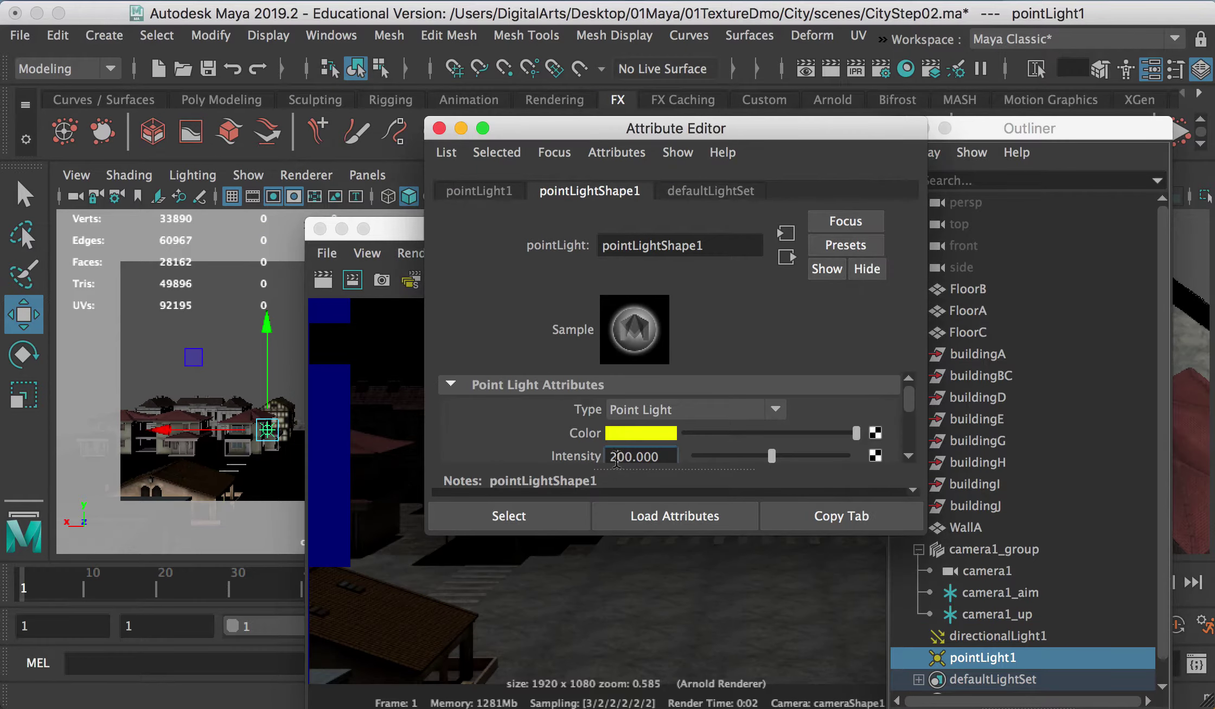
text(4)
key(Return)
drag(582, 130, 1214, 326)
drag(426, 378, 685, 588)
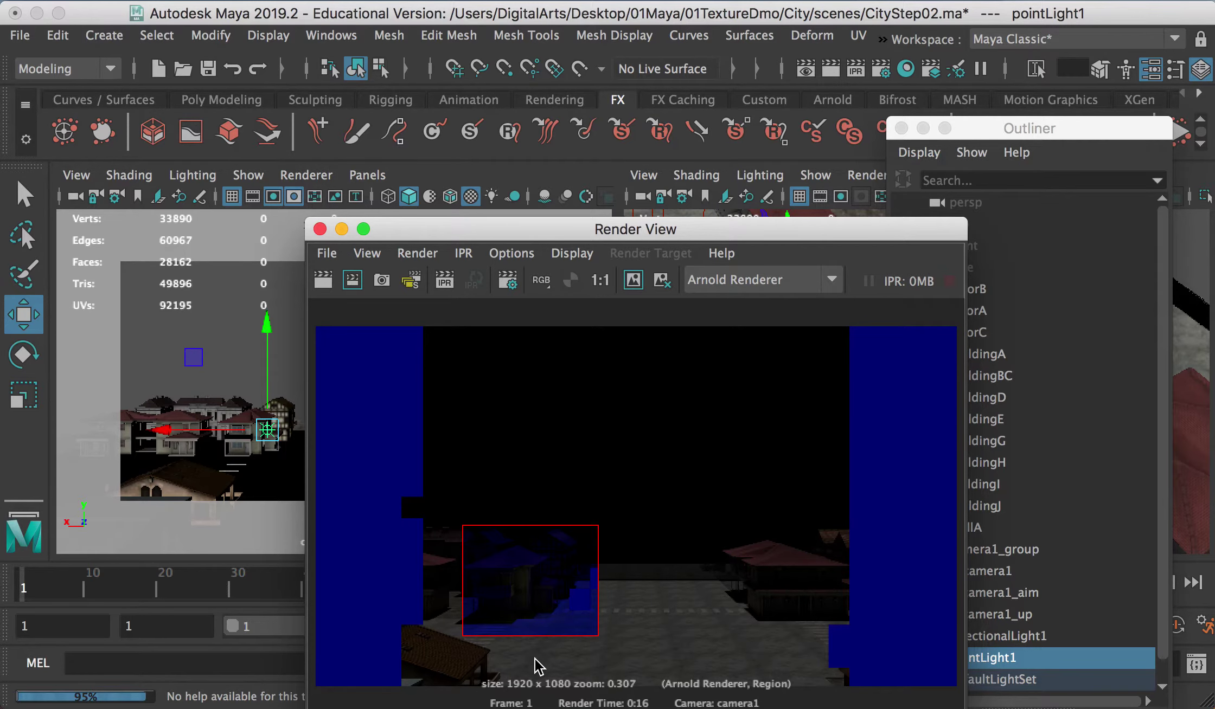
- Create a spot light in the city scene
drag(561, 234, 364, 494)
click(104, 35)
mouse_move(141, 156)
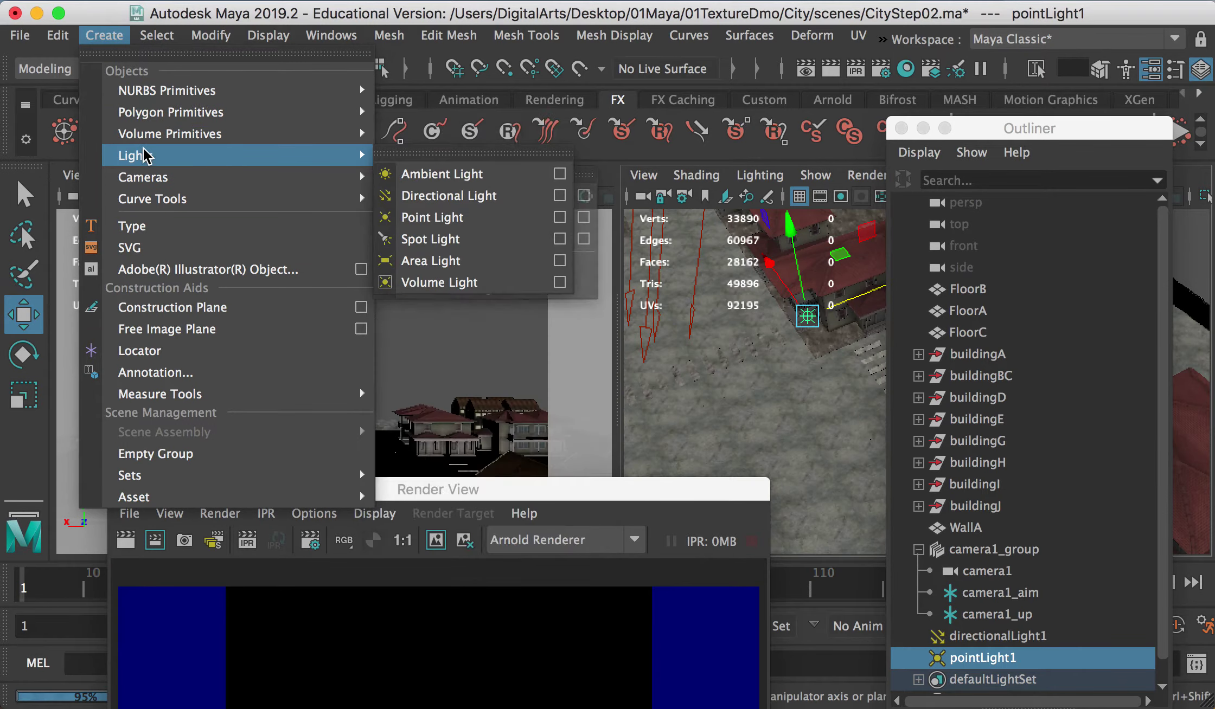
click(434, 239)
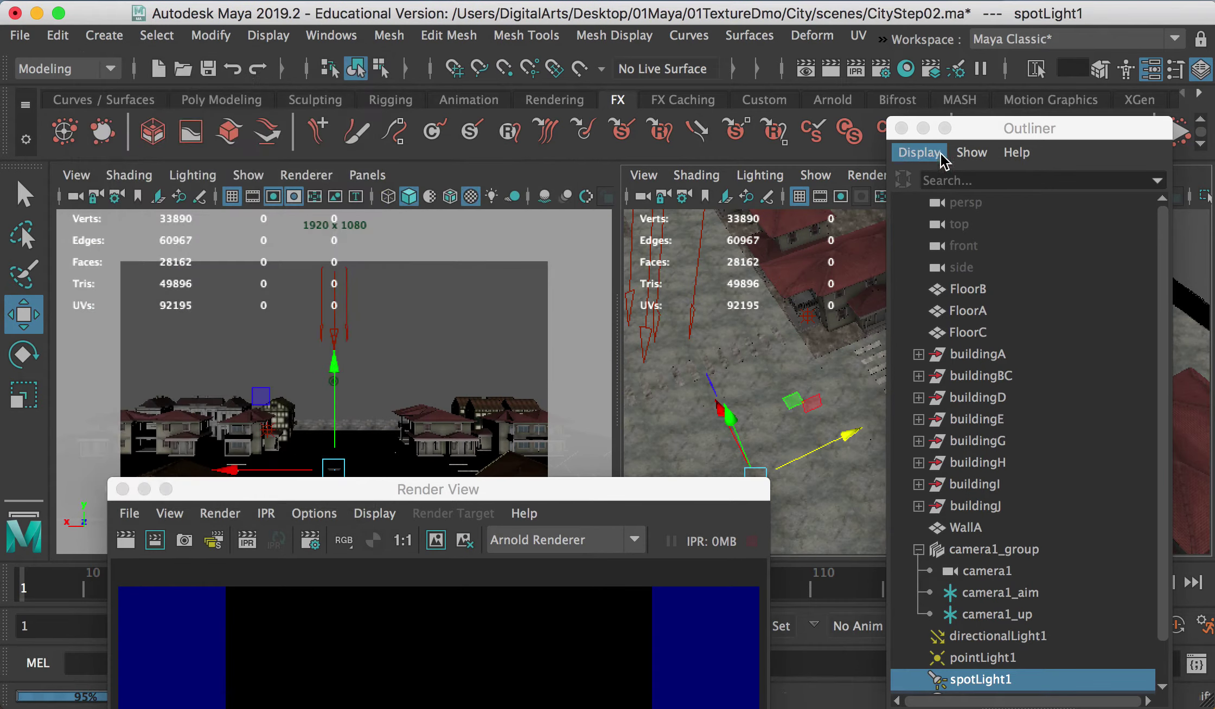
- Raise the new spot light and move it close to the front of the red-roofed house
drag(993, 136, 1054, 136)
drag(743, 422, 720, 312)
alt+drag(803, 411, 944, 325)
drag(814, 311, 793, 284)
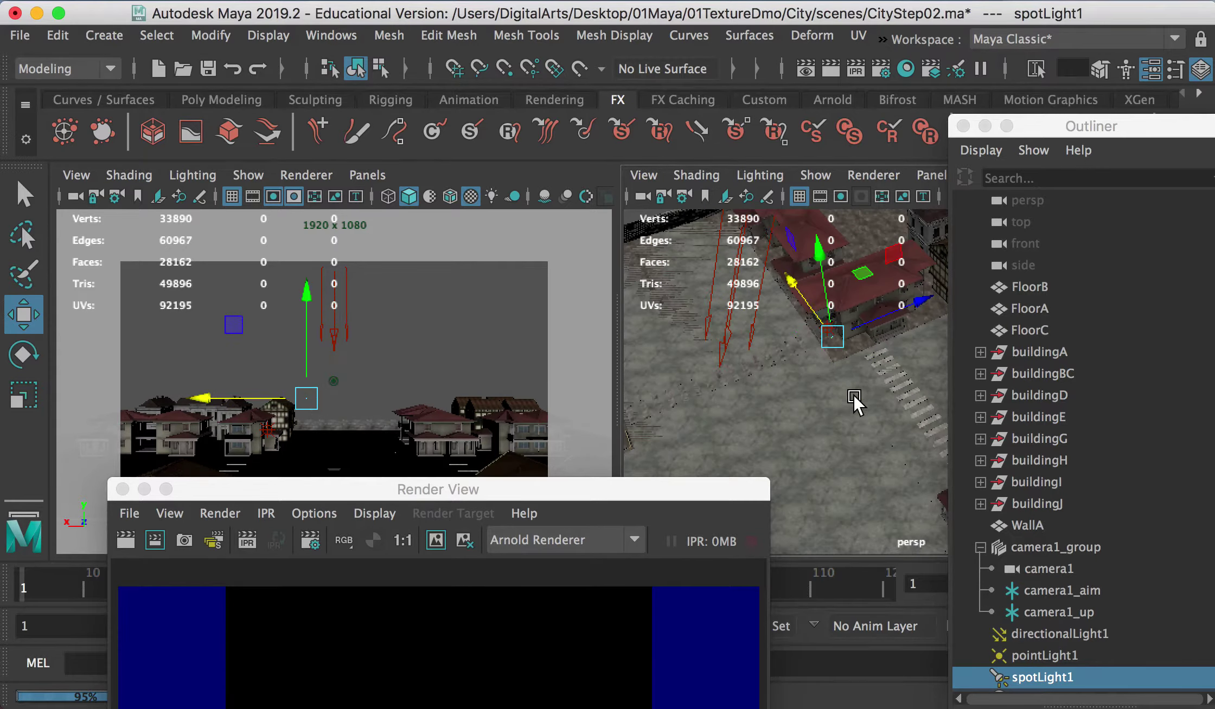
- Hide the directional light and the point light
click(1044, 639)
shift+click(1035, 654)
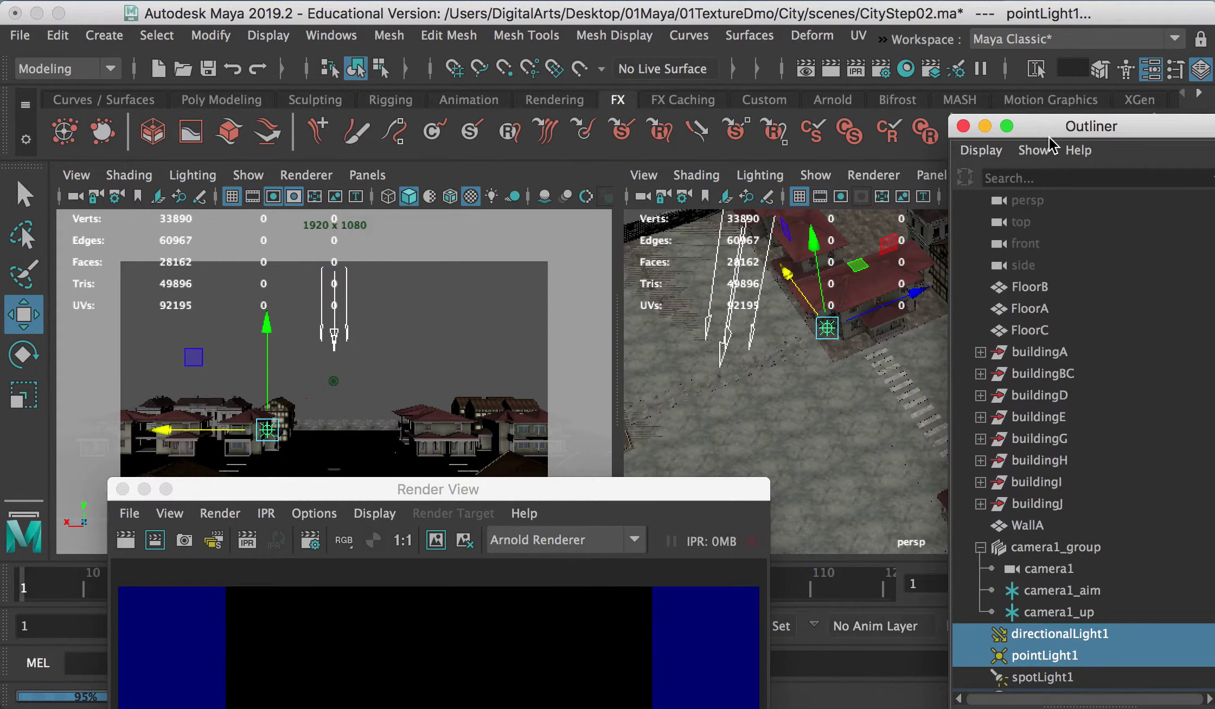
click(157, 35)
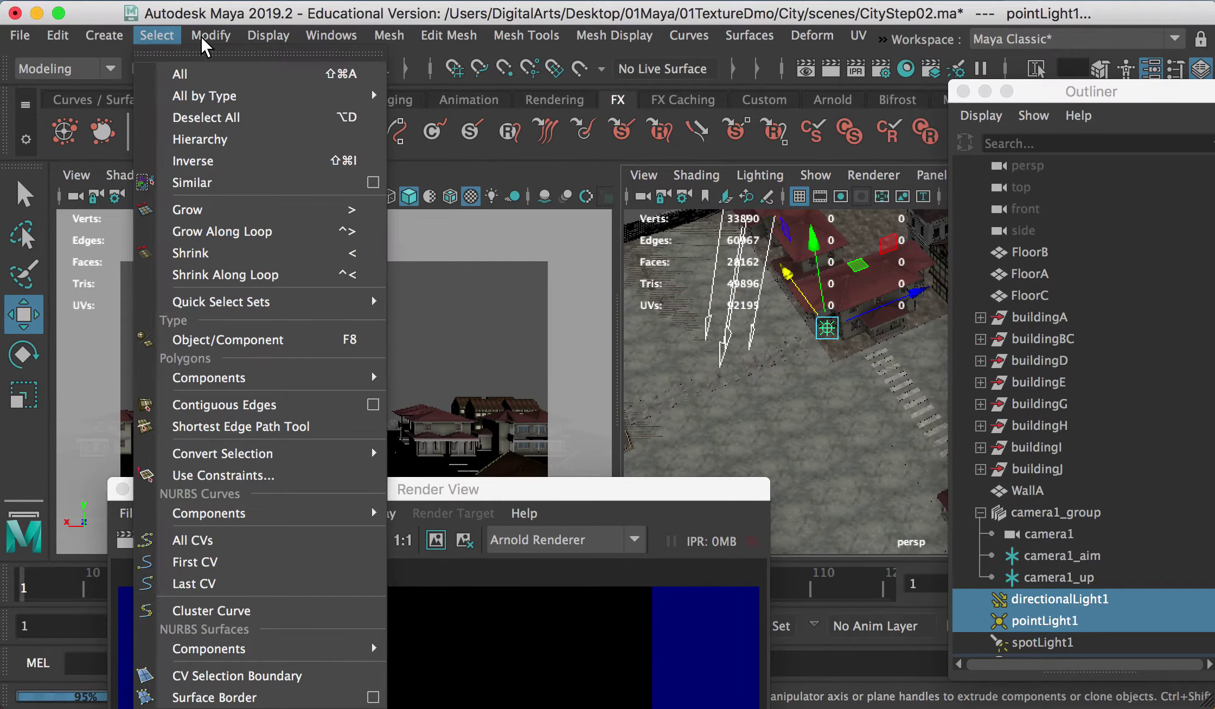
mouse_move(277, 38)
mouse_move(298, 150)
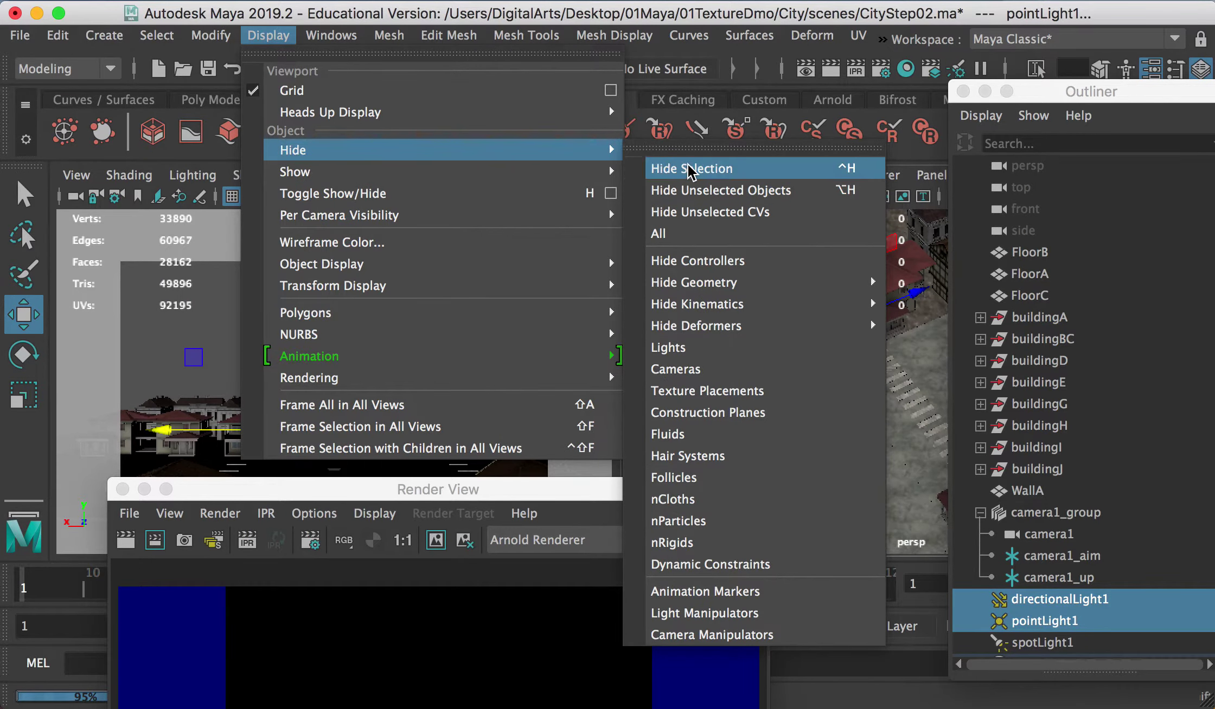
click(718, 165)
- Select the spot light and turn on scene lighting and shadows in the perspective view
click(1037, 642)
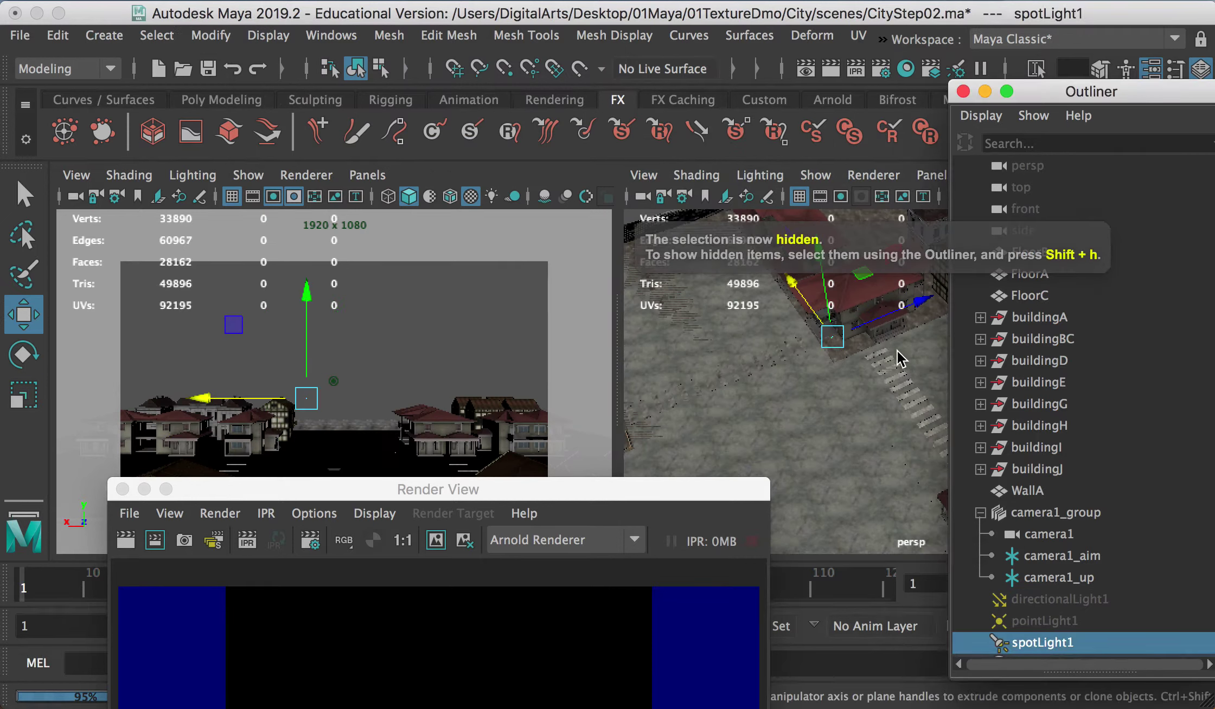
drag(1106, 89, 1214, 158)
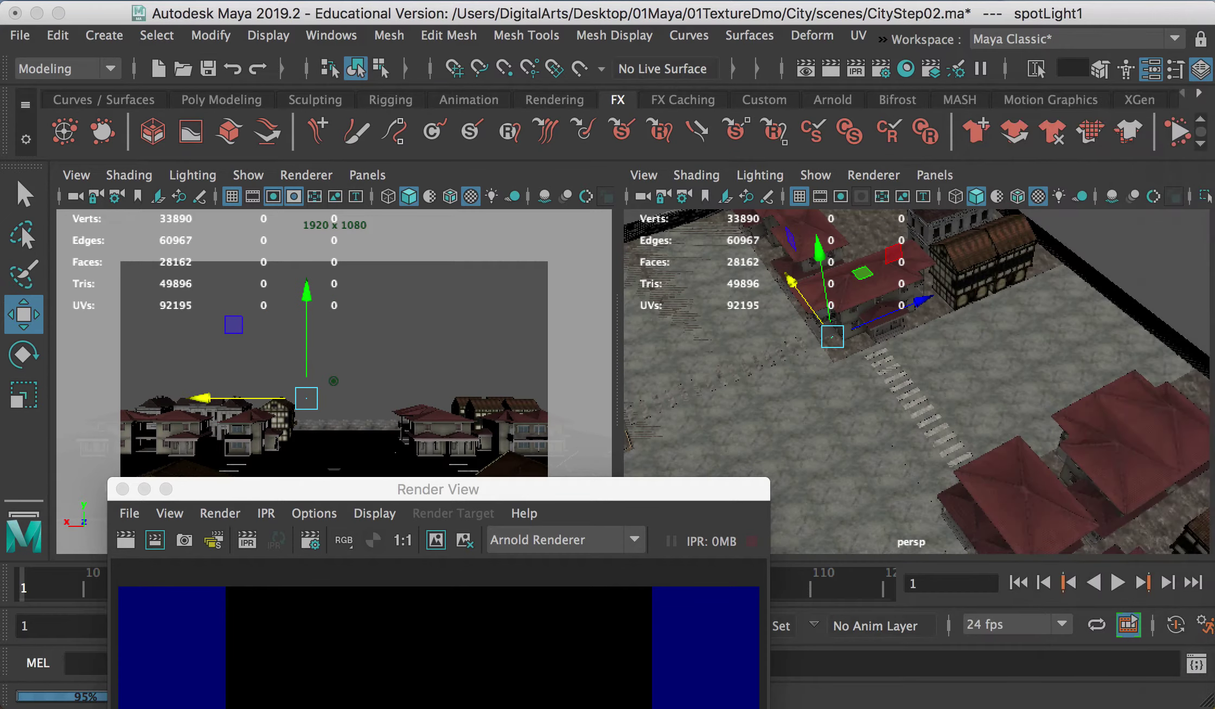
click(1081, 195)
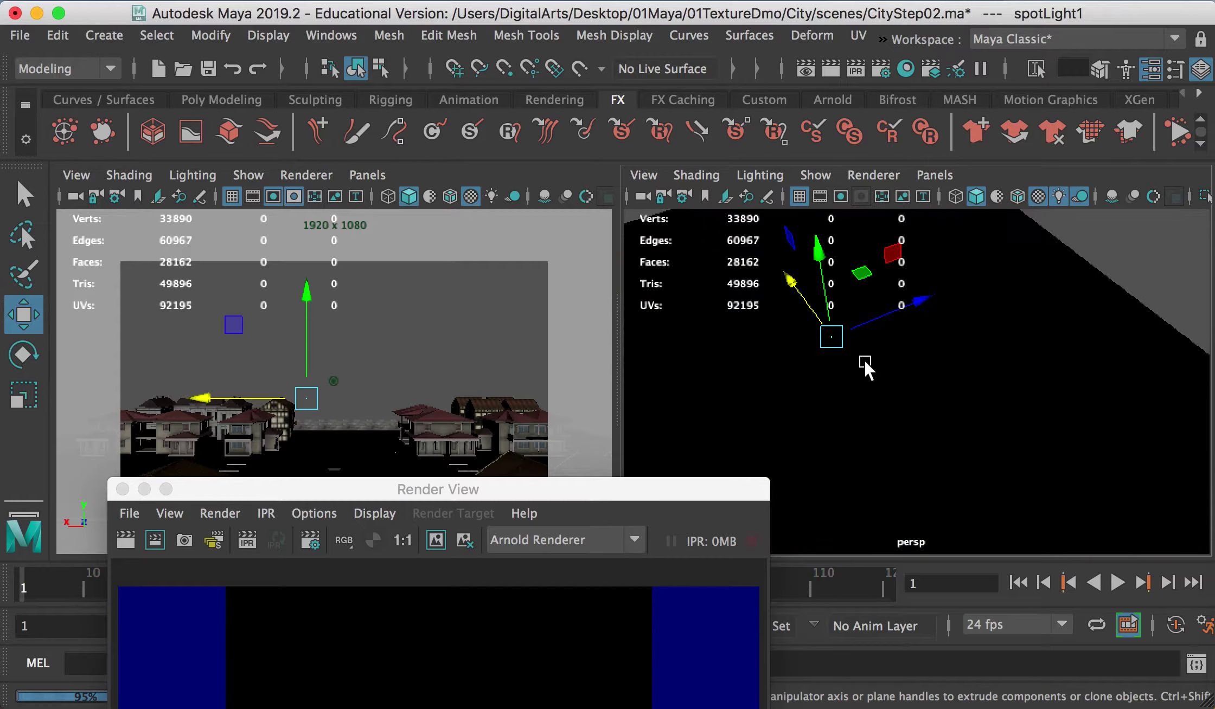
- Lower the spot light and rotate it so its cone shines on the red-roofed house
scroll(863, 359, up, 5)
scroll(822, 355, down, 10)
drag(897, 303, 898, 314)
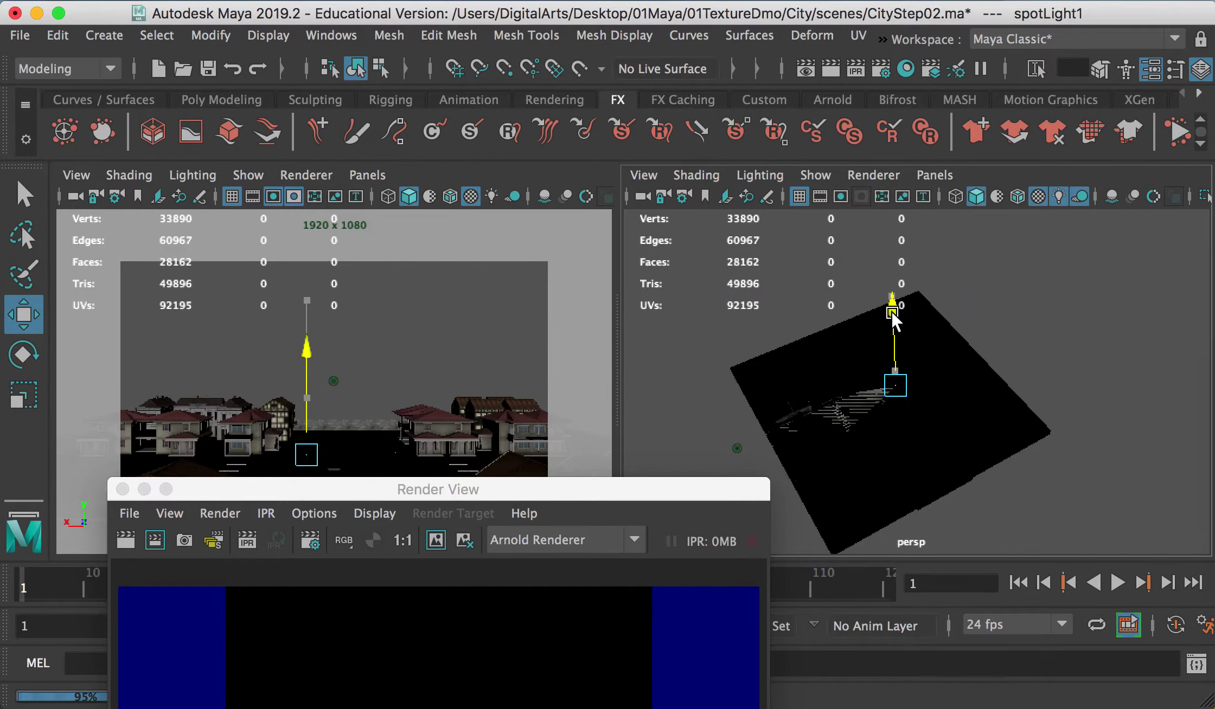
scroll(876, 376, up, 3)
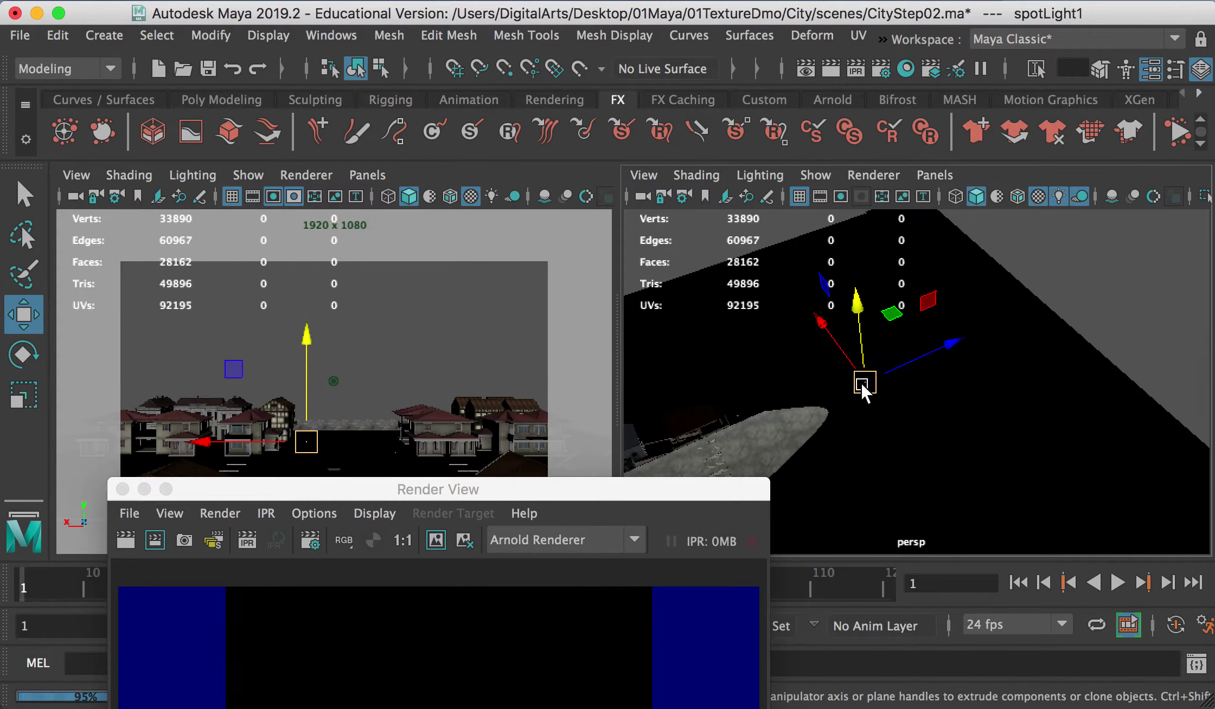
key(e)
drag(824, 325, 791, 327)
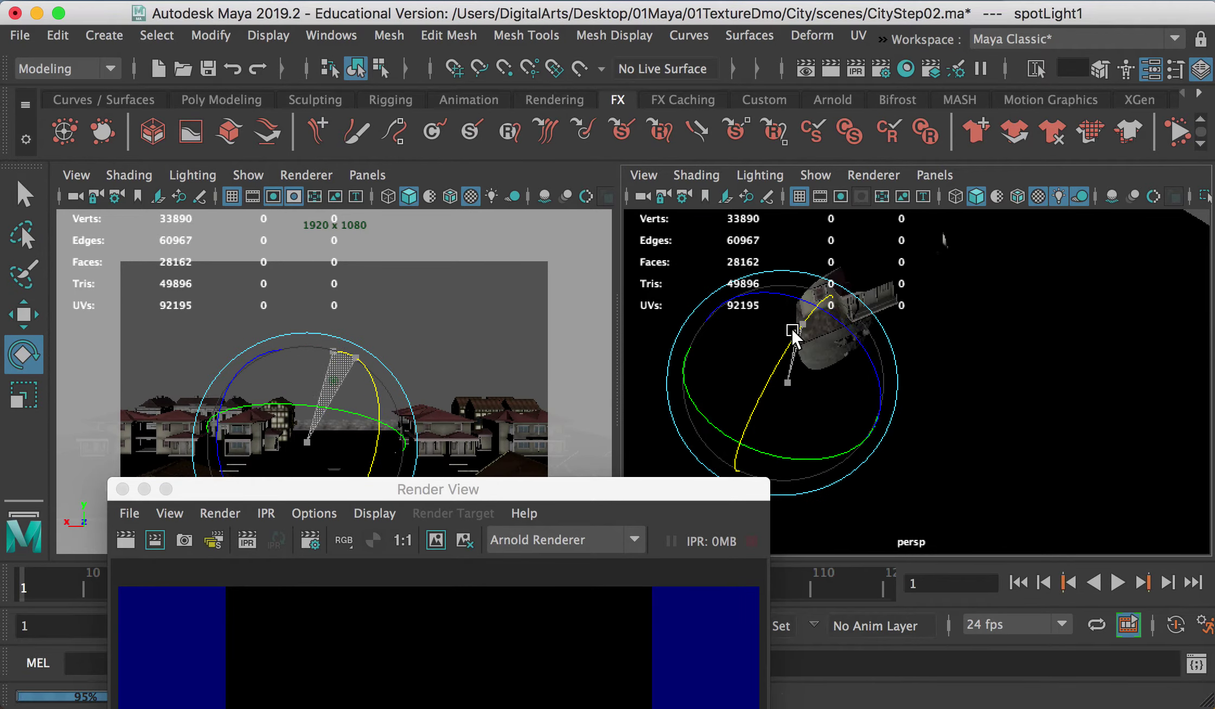
- Turn on scene lighting and shadows in the camera1 view and bring the rendered image back into view
click(512, 195)
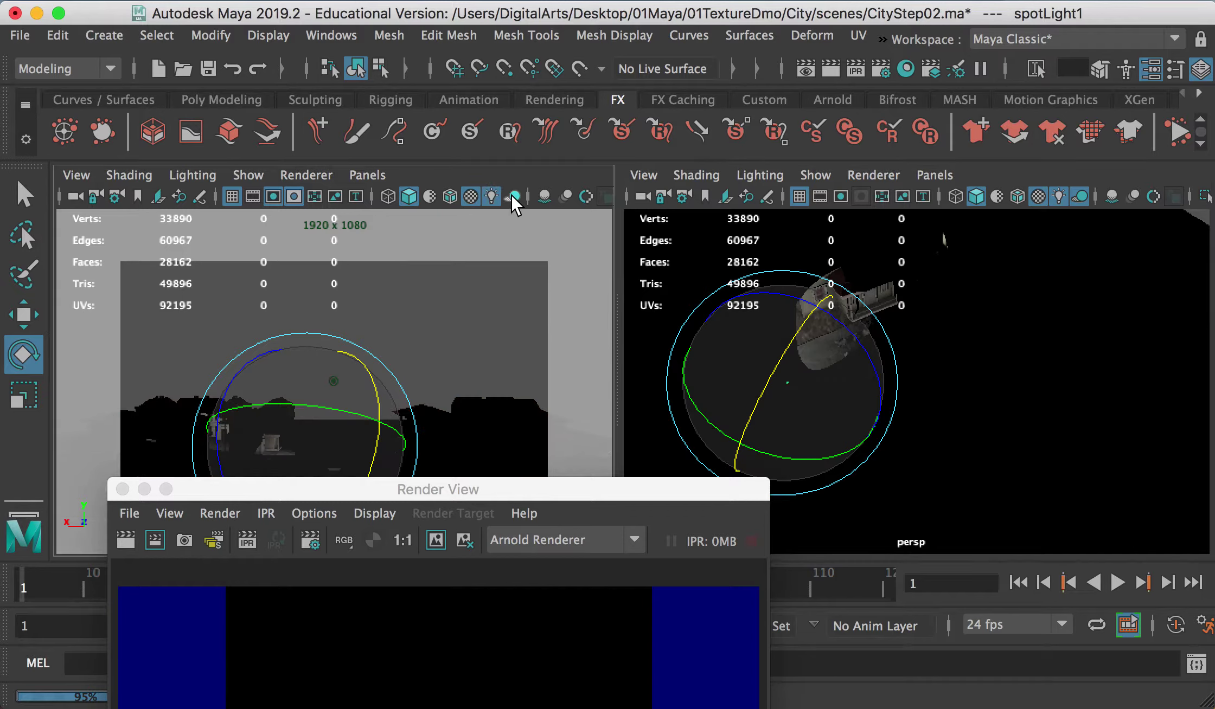
drag(339, 489, 282, 543)
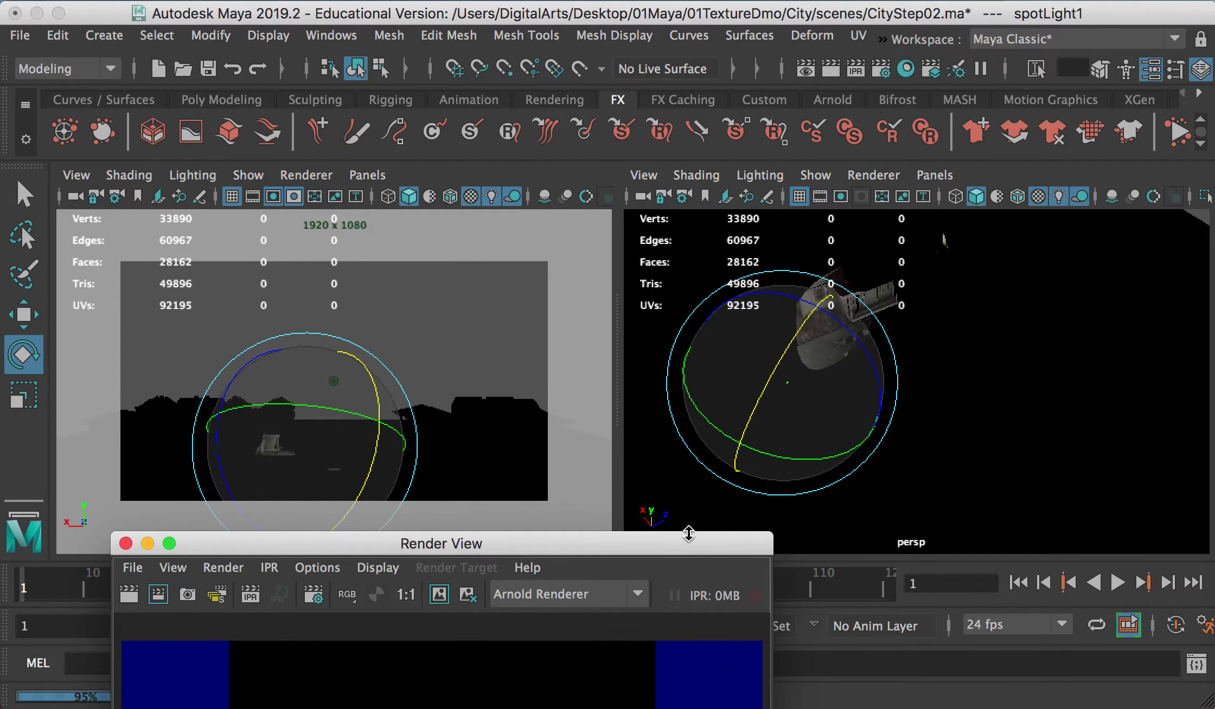
drag(683, 544, 756, 237)
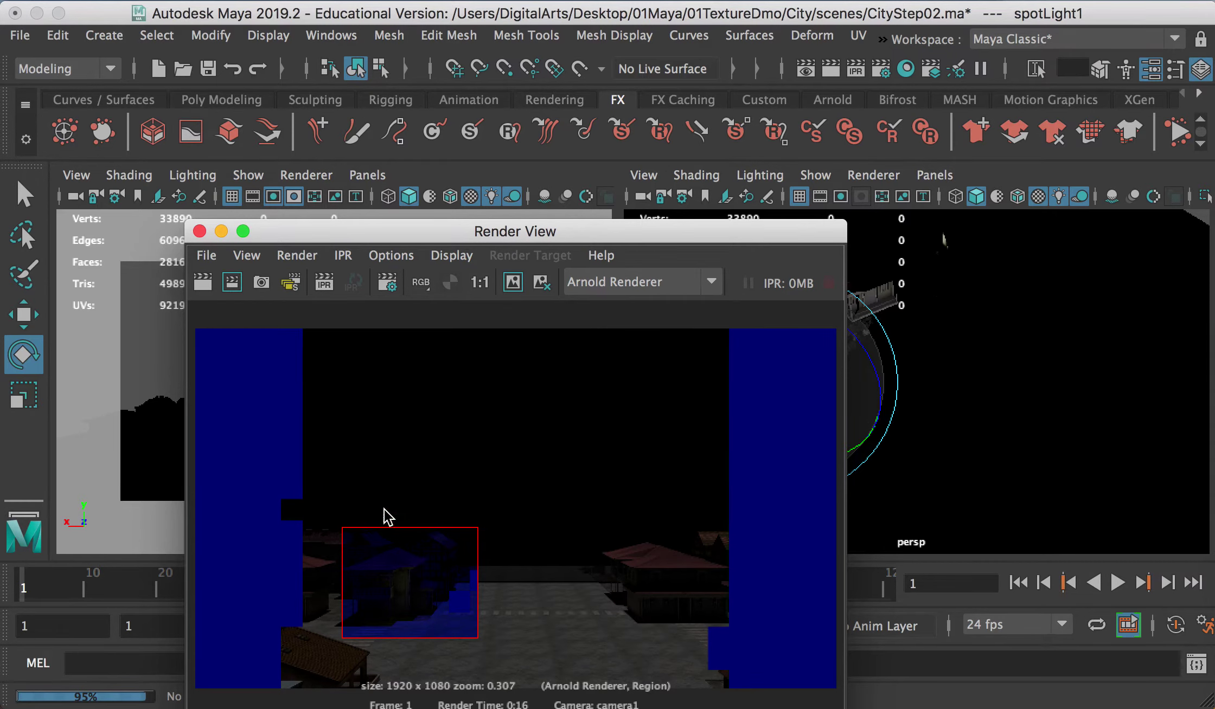
- Hide the spot light and unhide the directional light and the point light
drag(785, 242, 909, 571)
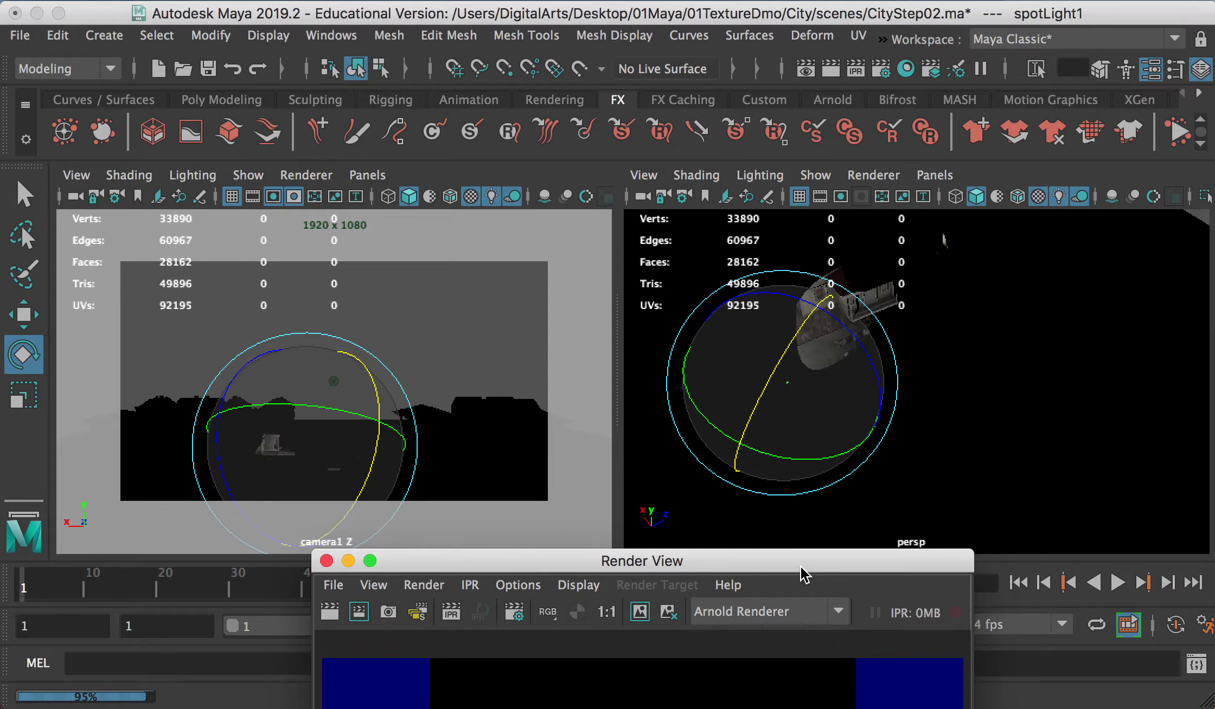
drag(802, 574, 606, 165)
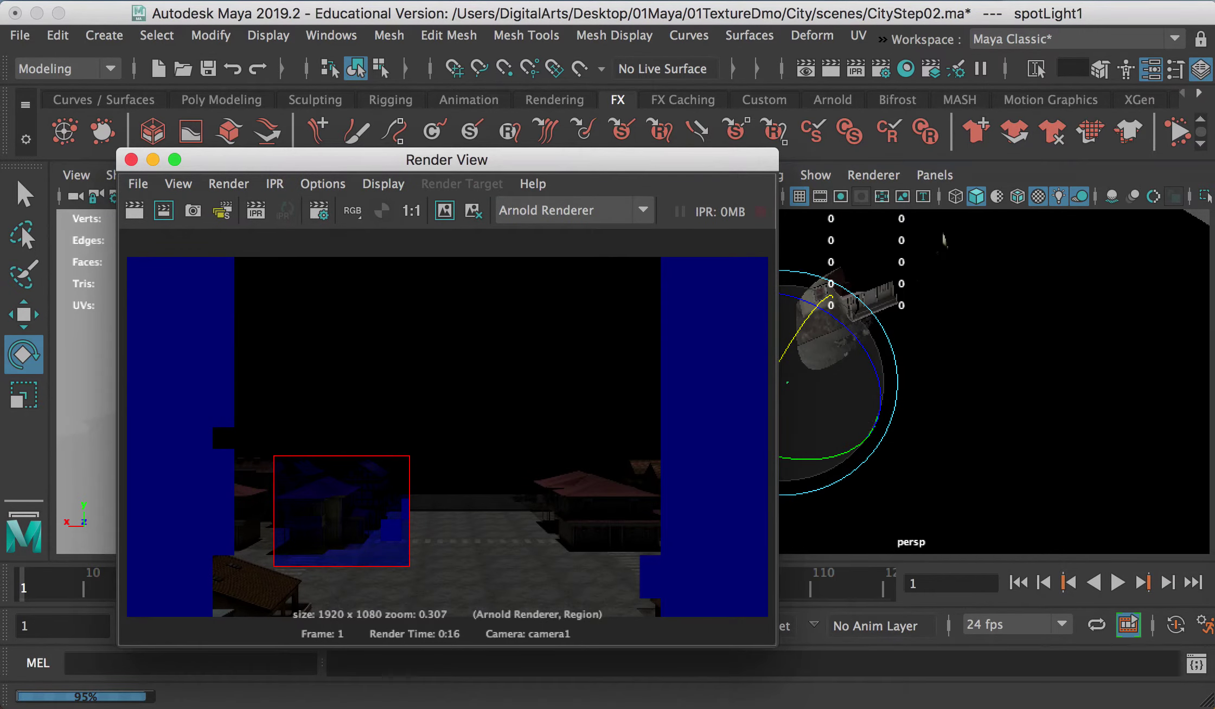
drag(1212, 22, 925, 25)
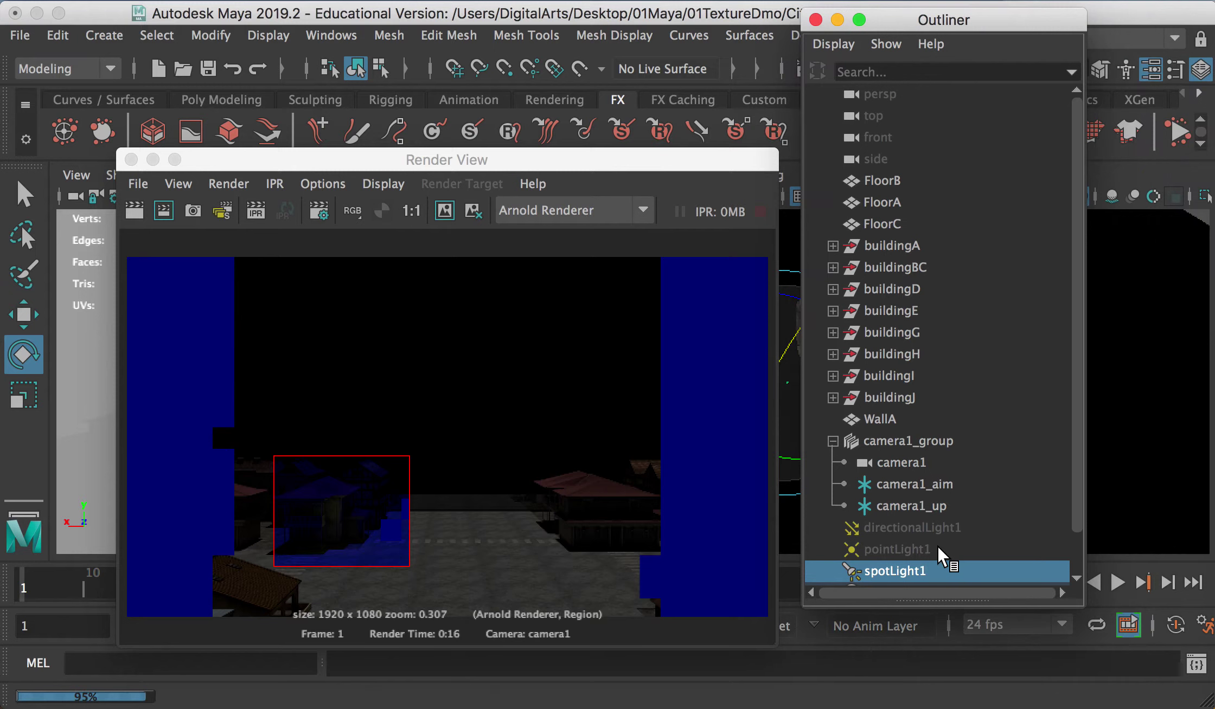
click(268, 35)
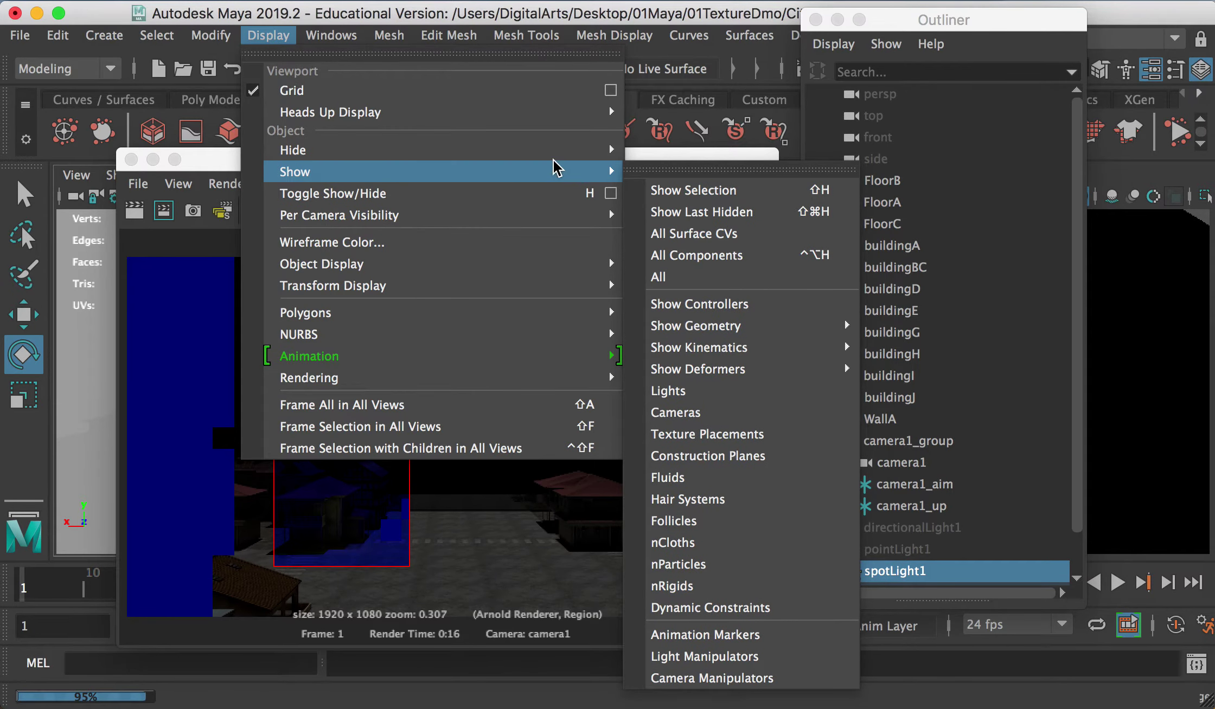
mouse_move(602, 150)
click(688, 166)
drag(907, 534, 908, 546)
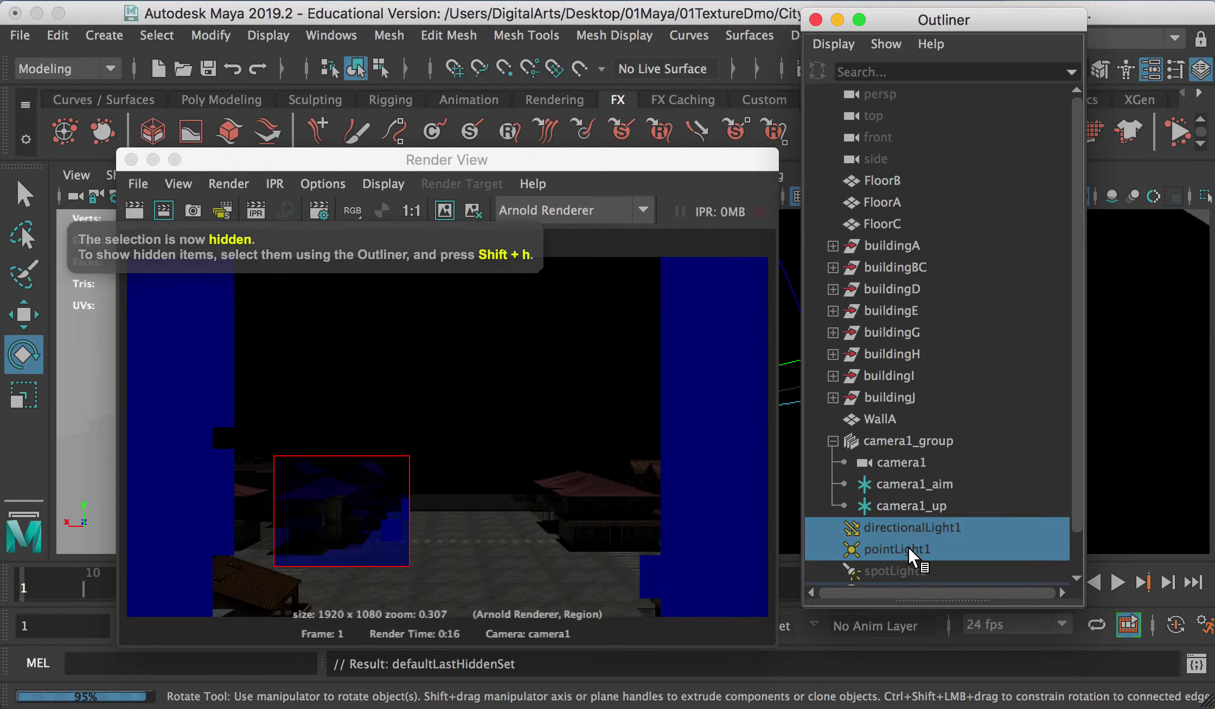
key(shift+h)
drag(948, 23, 1213, 108)
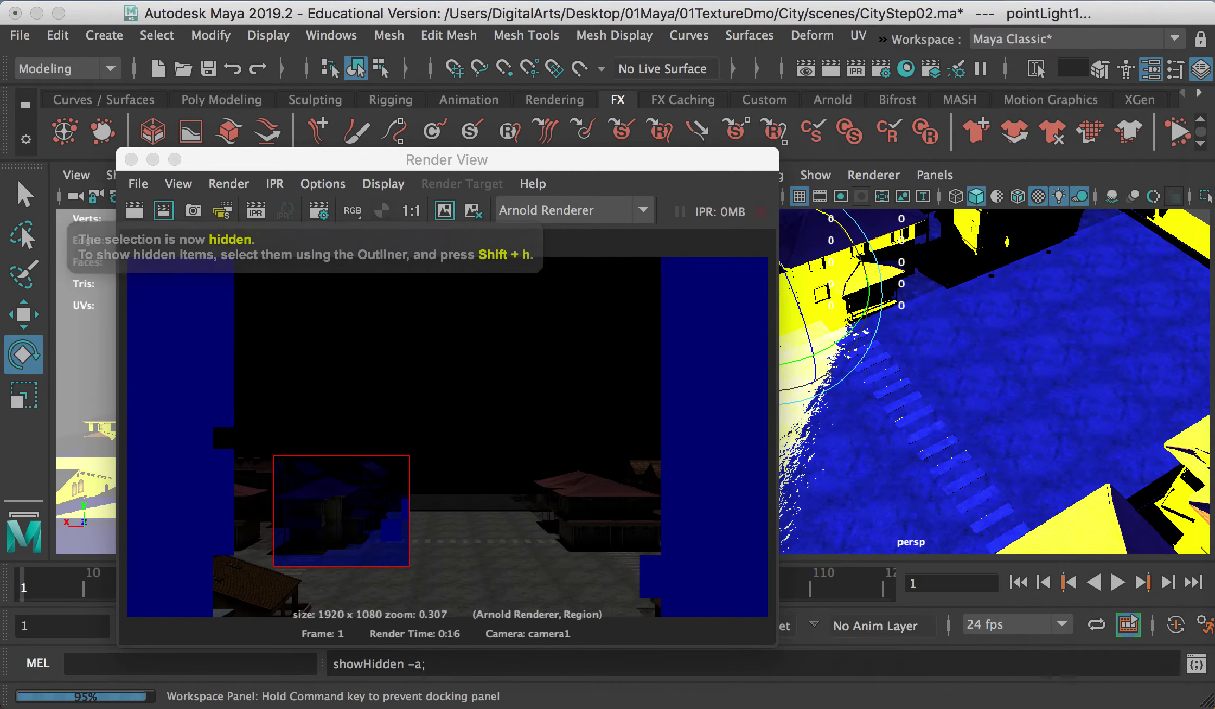
- Turn off scene lighting and shadows in the camera1 and perspective views and bring the rendered image back into view
drag(705, 160, 792, 472)
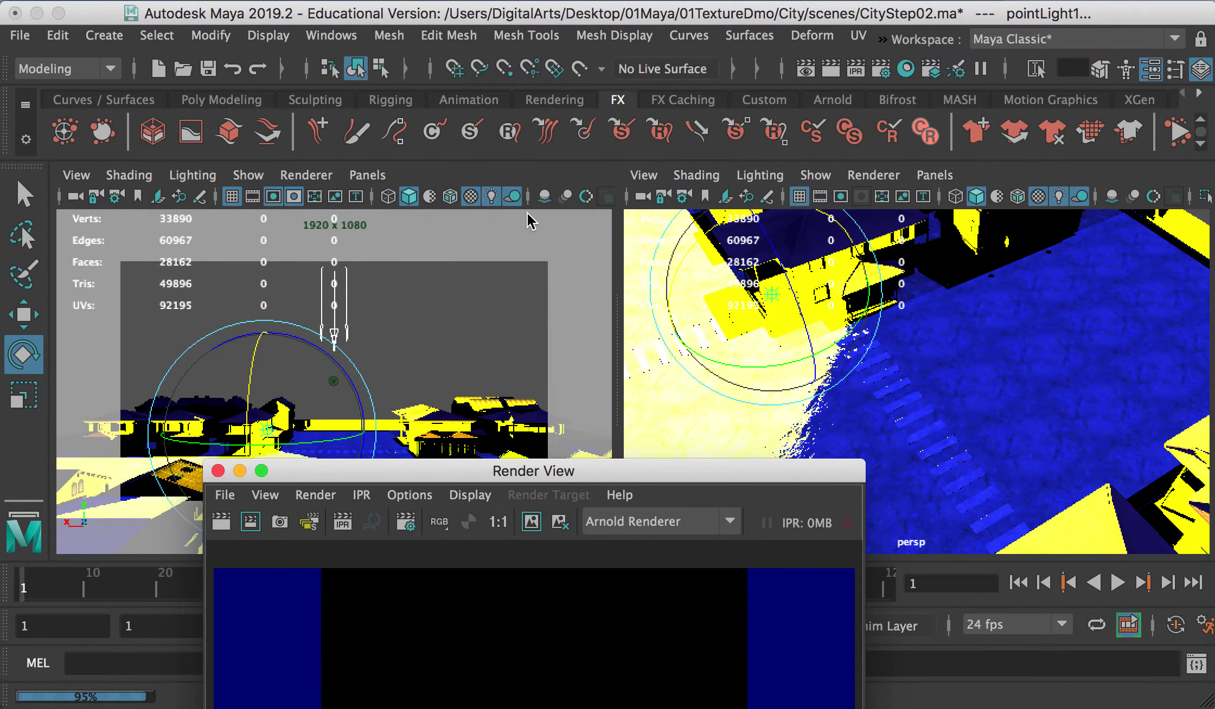
click(490, 197)
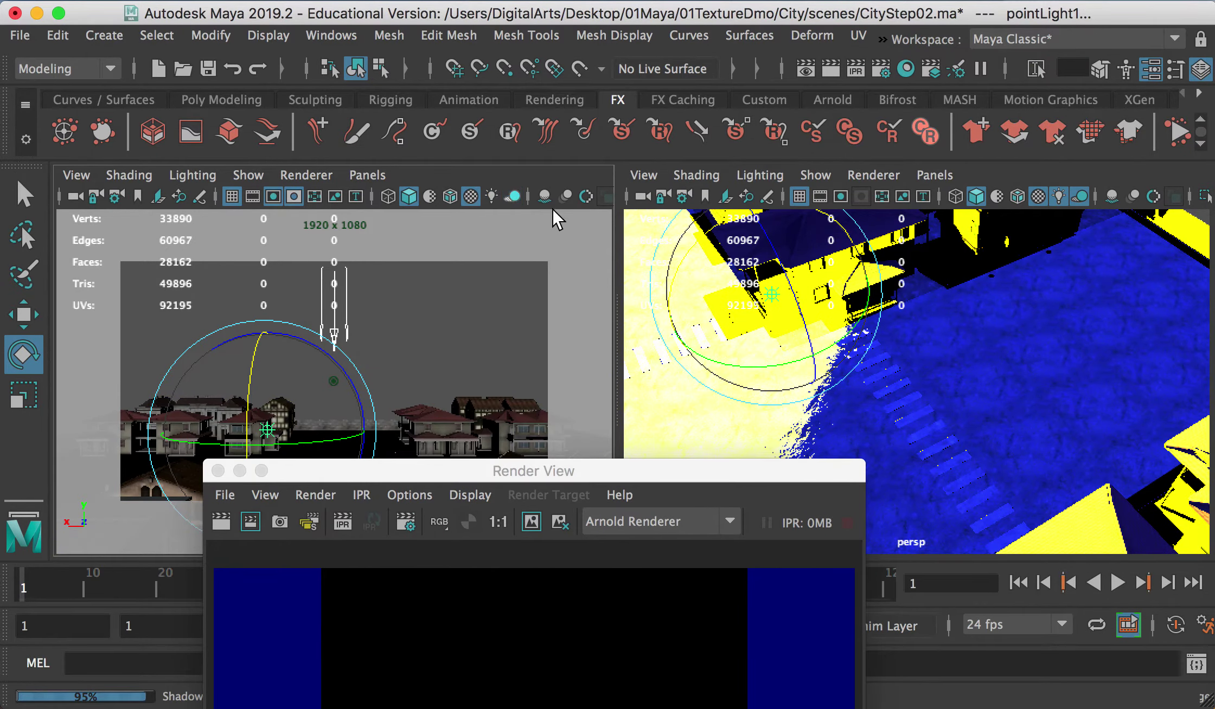
drag(542, 471, 596, 209)
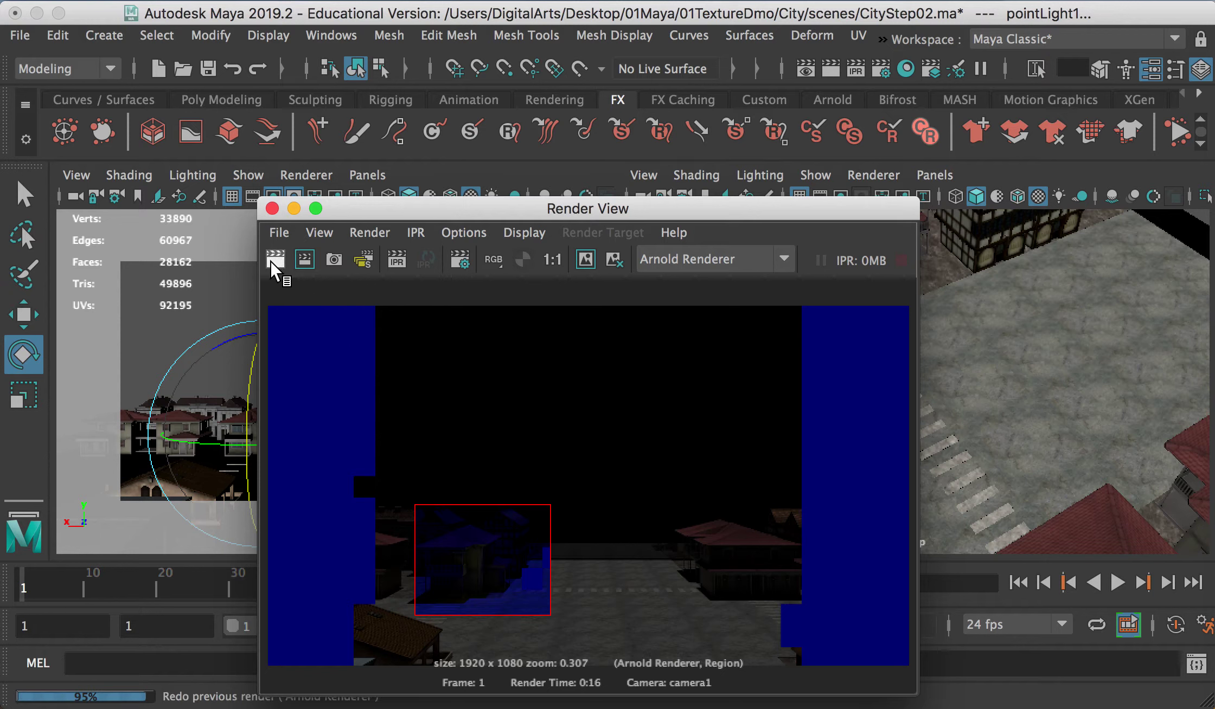
- Check the target folder, file type and save mode for saving the rendered image, and cancel without saving
click(279, 232)
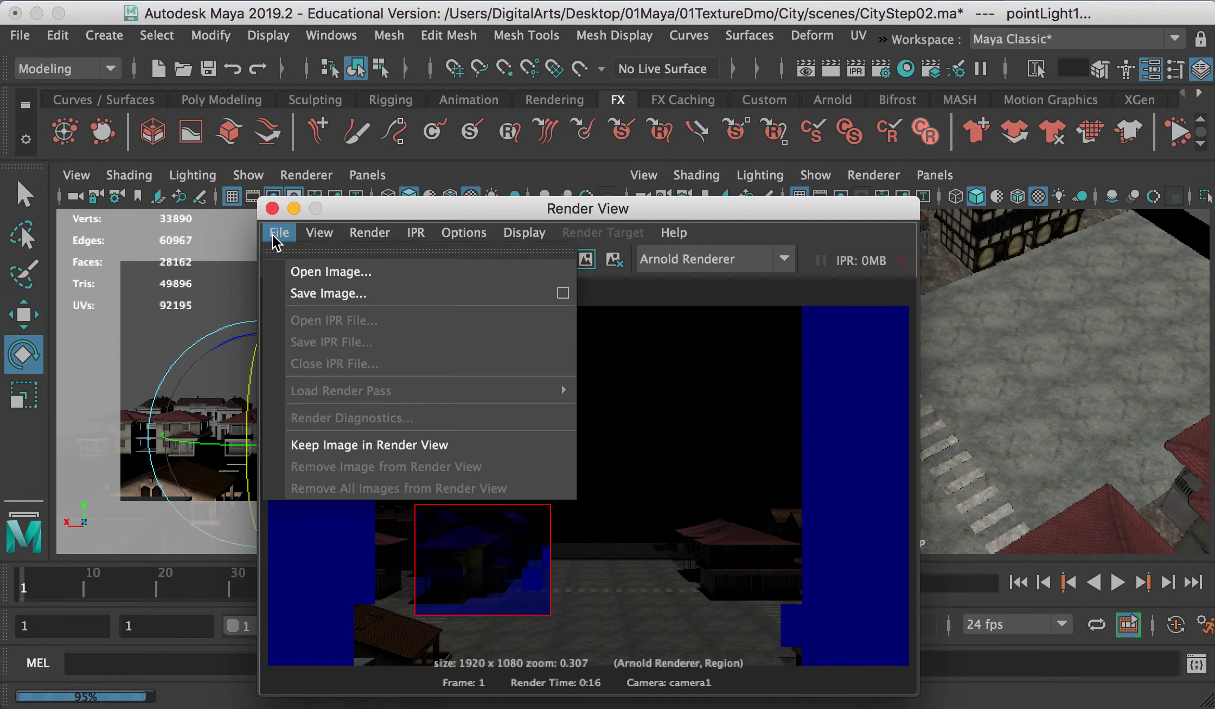
click(343, 295)
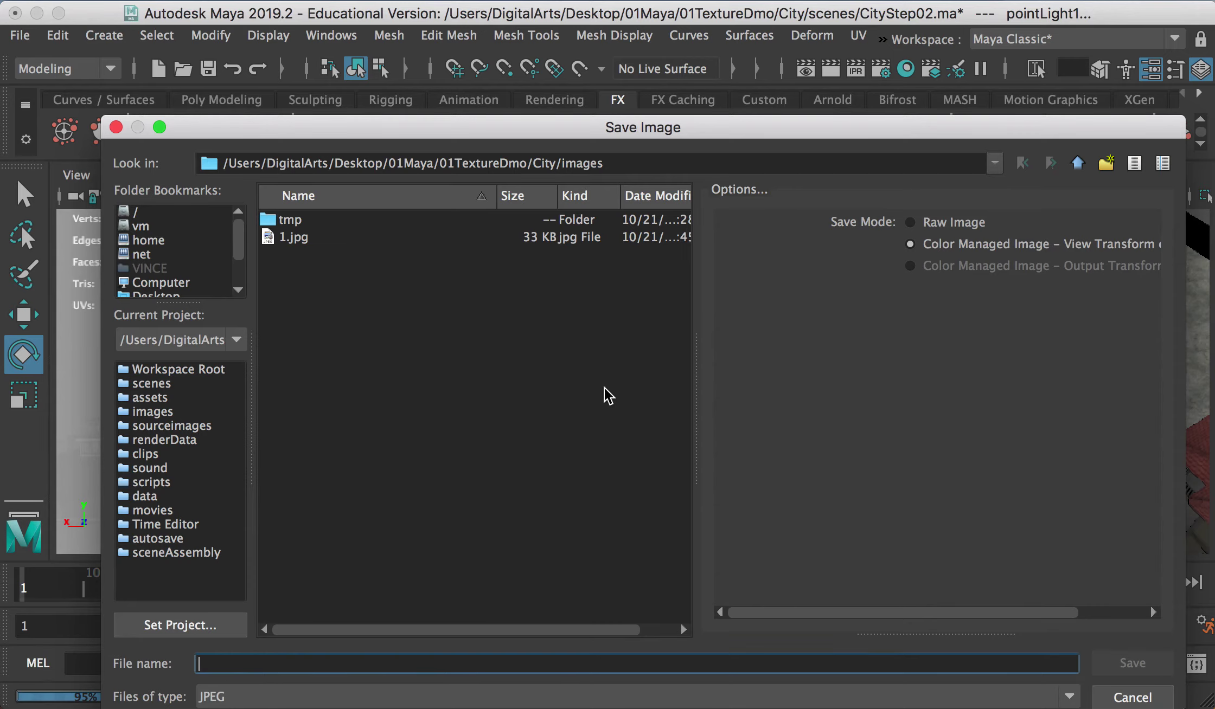
click(1133, 697)
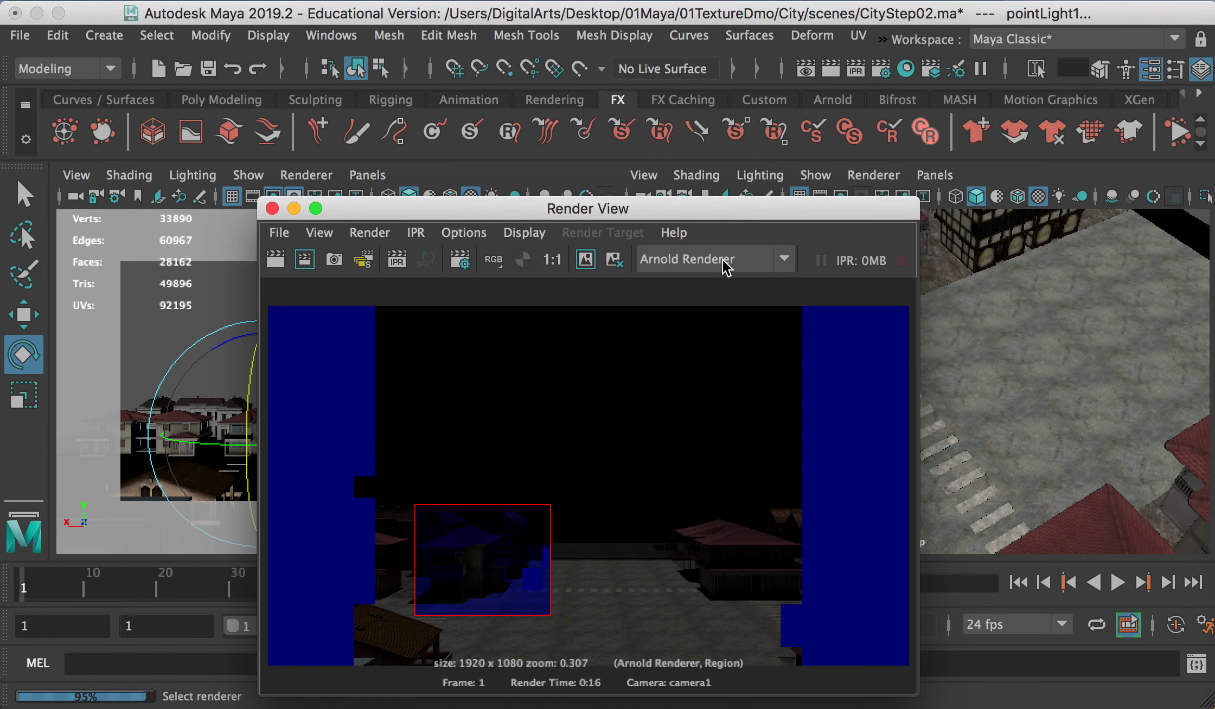
- Open the Render Settings and review the Arnold sampling values, adaptive sampling section, renderable camera and image size settings
drag(756, 217, 691, 195)
click(880, 68)
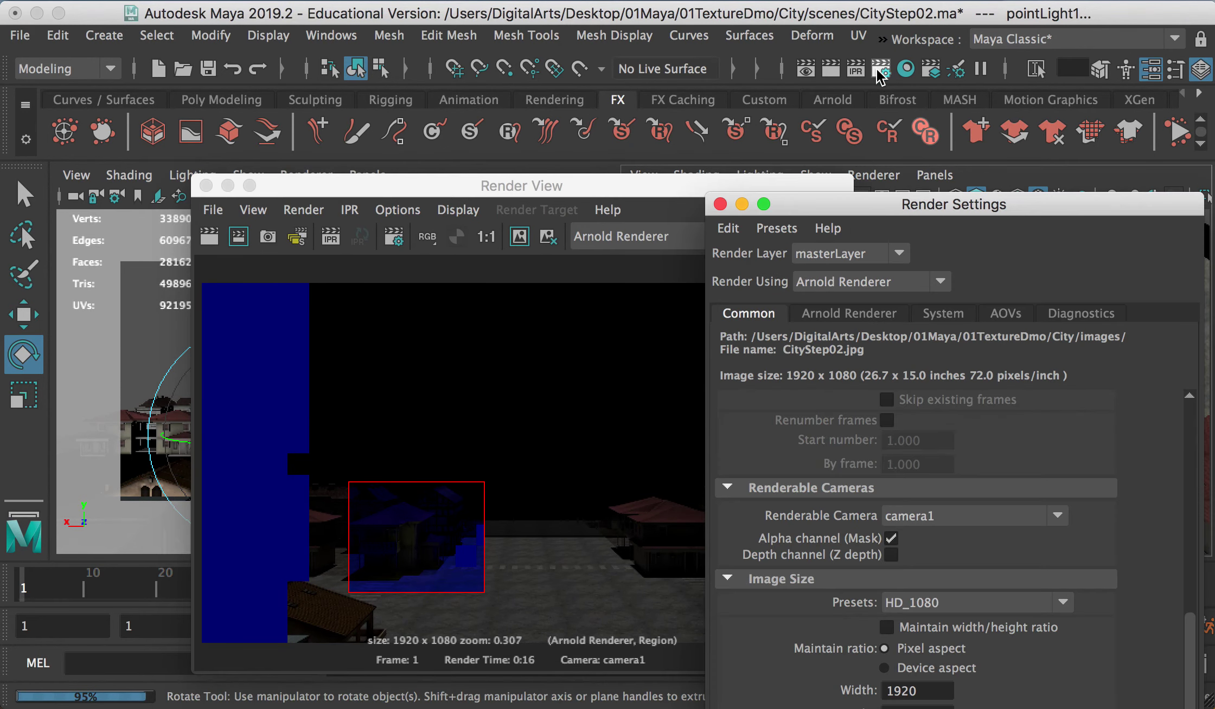
drag(891, 213, 655, 76)
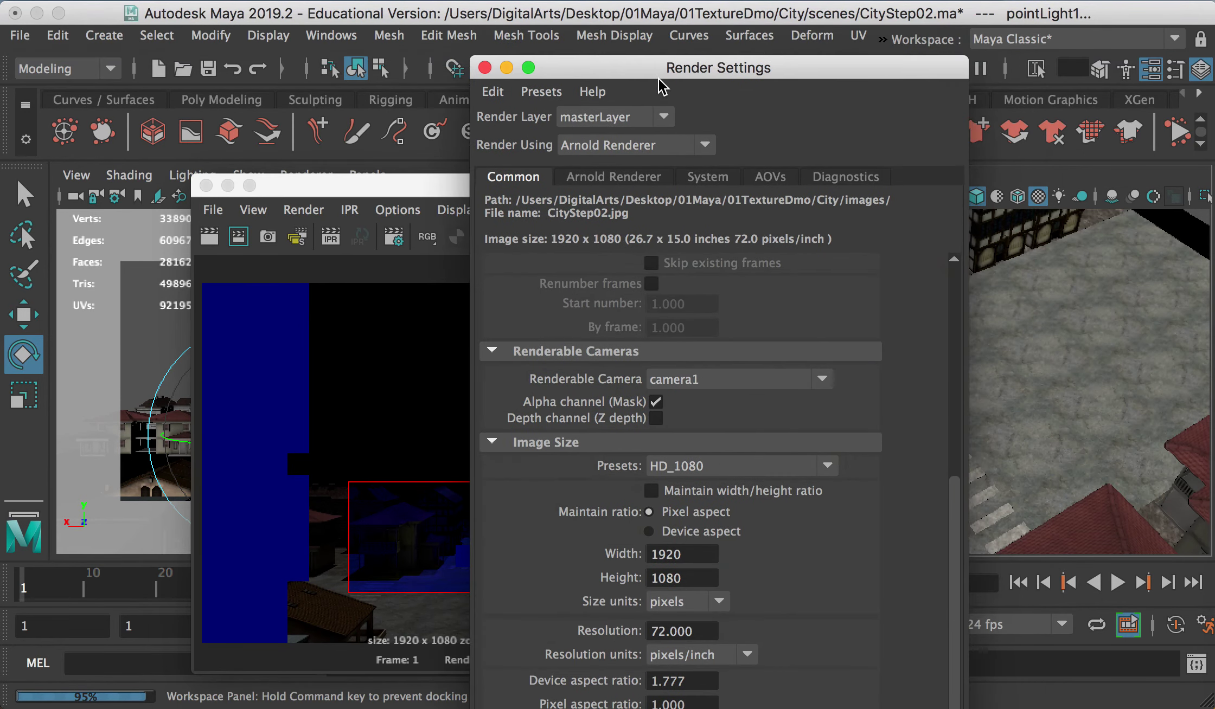
click(622, 183)
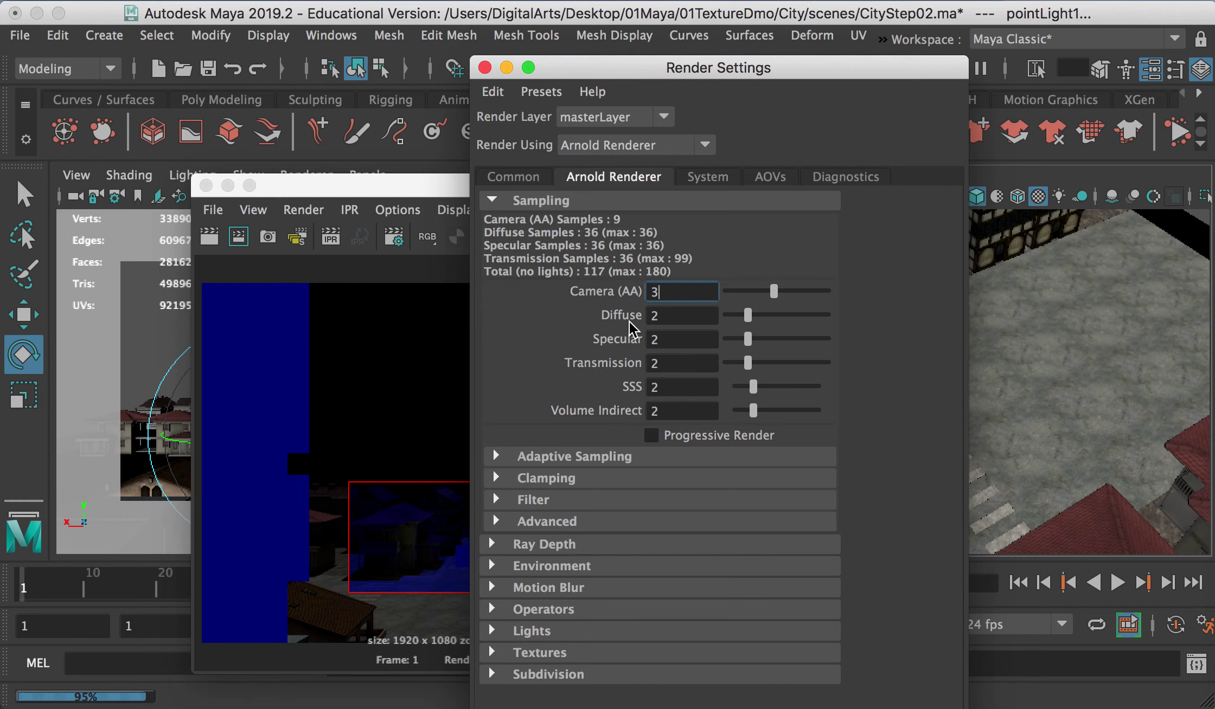
click(496, 457)
click(497, 457)
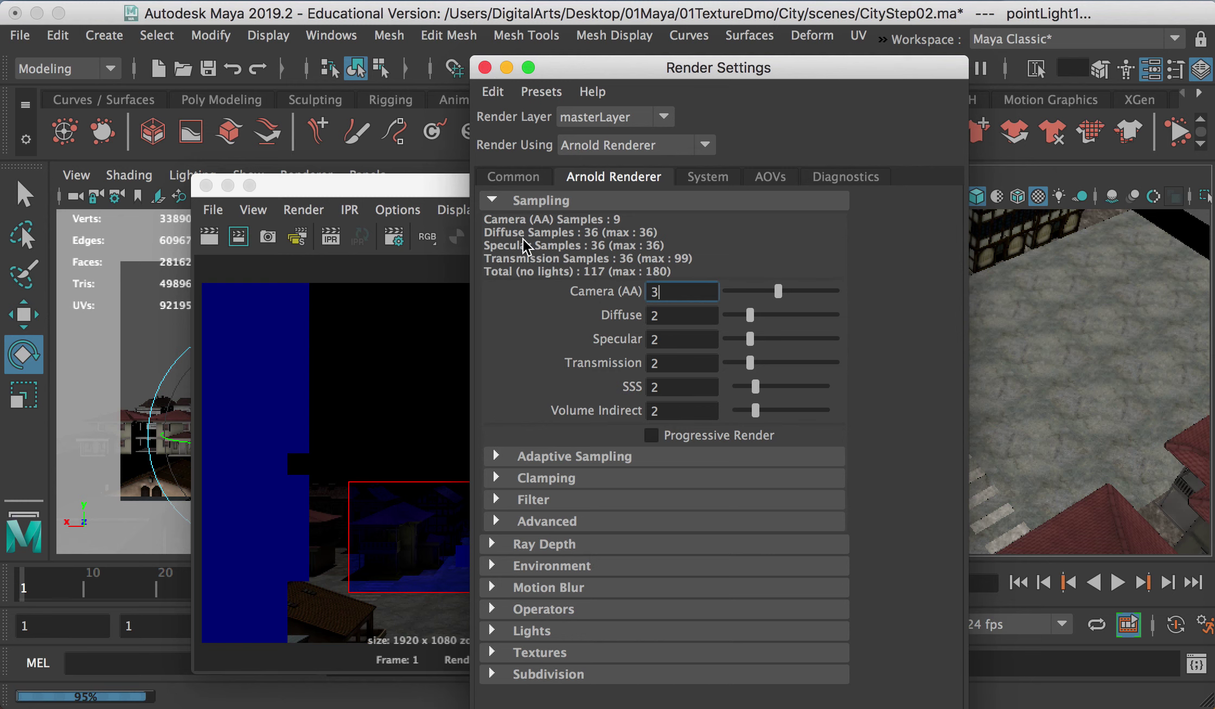
click(515, 185)
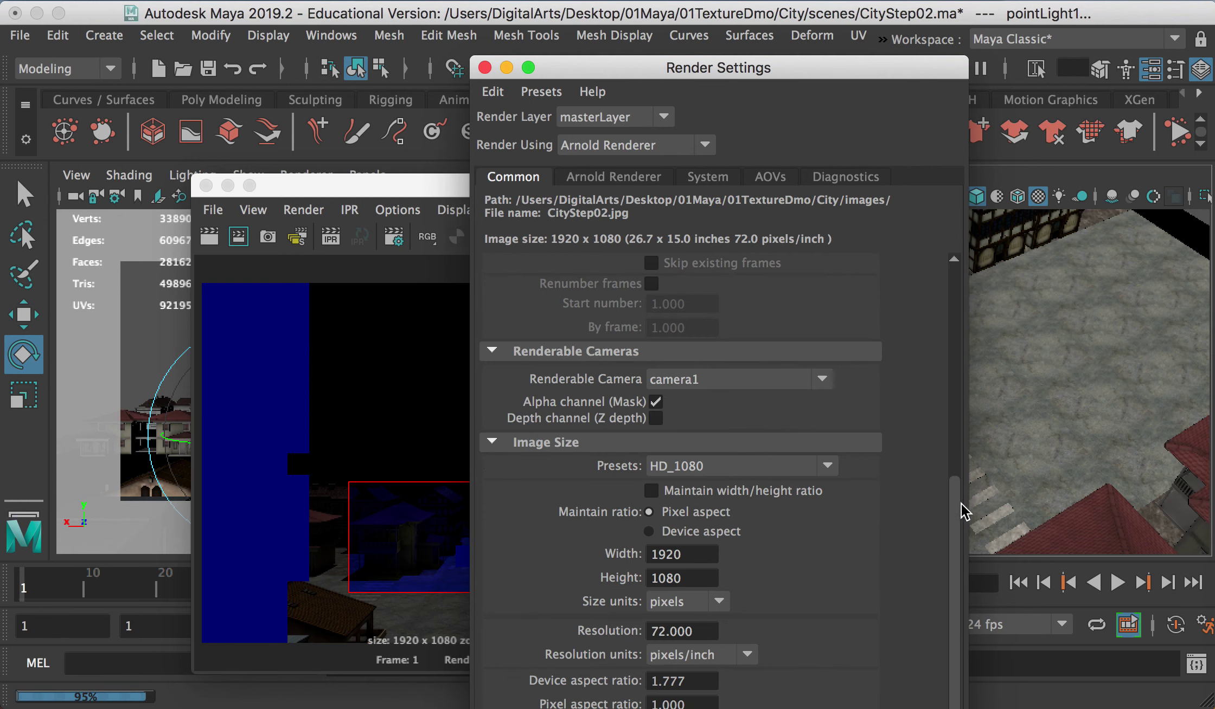
drag(795, 83, 819, 29)
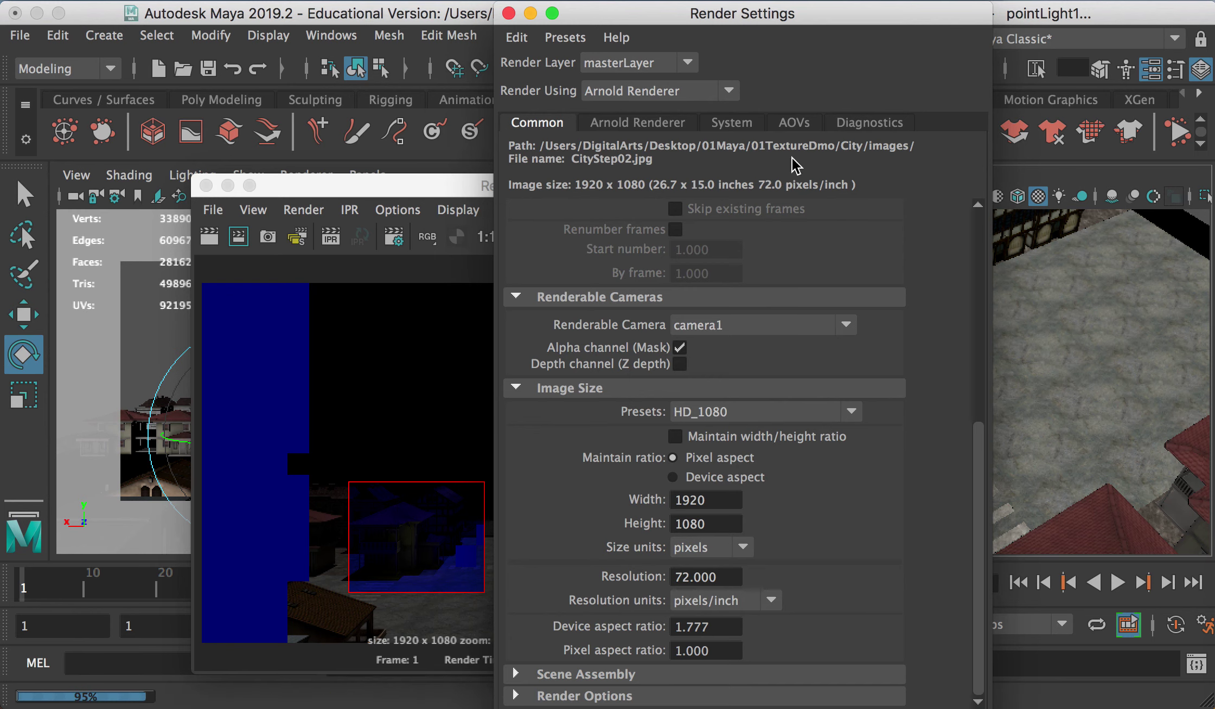